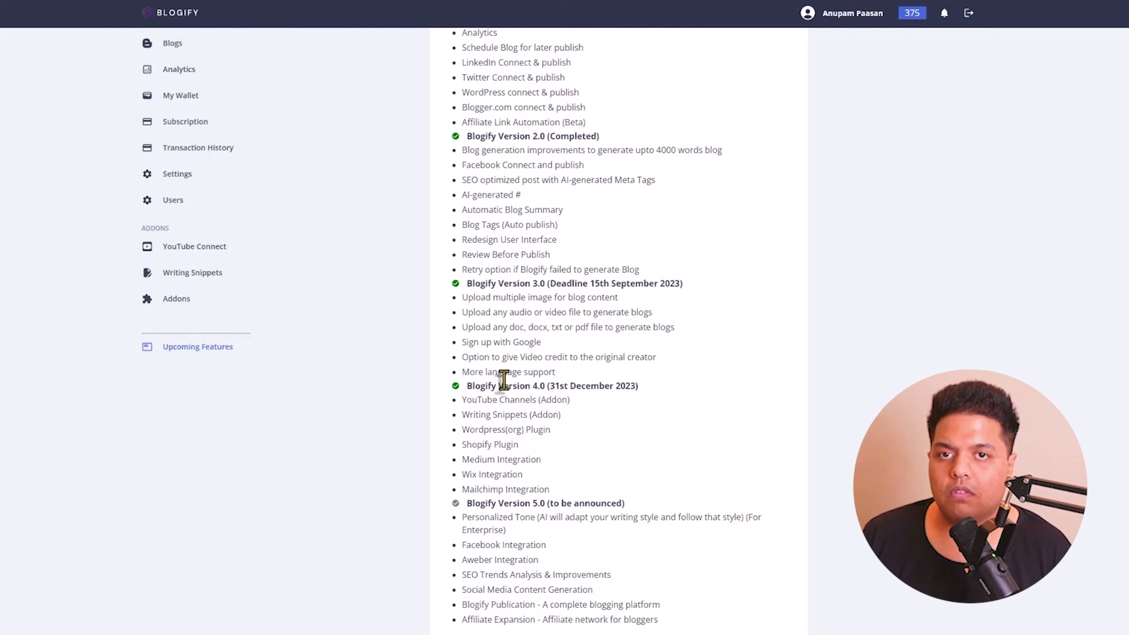
Review the planned Blogify Version 5.0 items in the upcoming features list.
drag(461, 517, 486, 607)
click(486, 607)
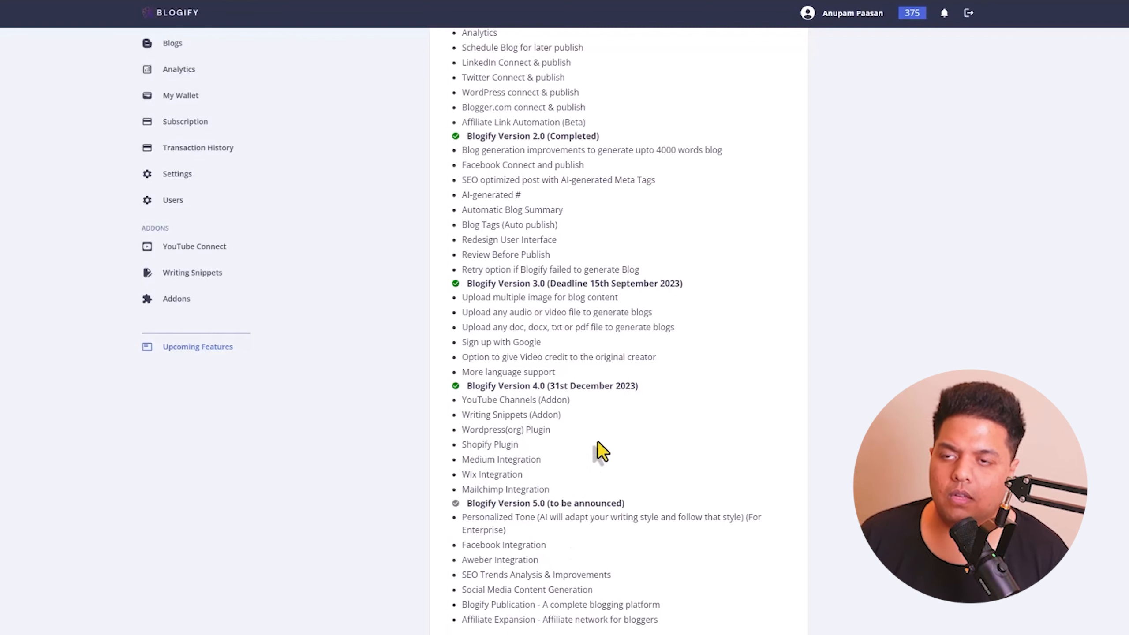
drag(490, 607, 511, 585)
click(605, 620)
drag(519, 530, 447, 516)
click(580, 465)
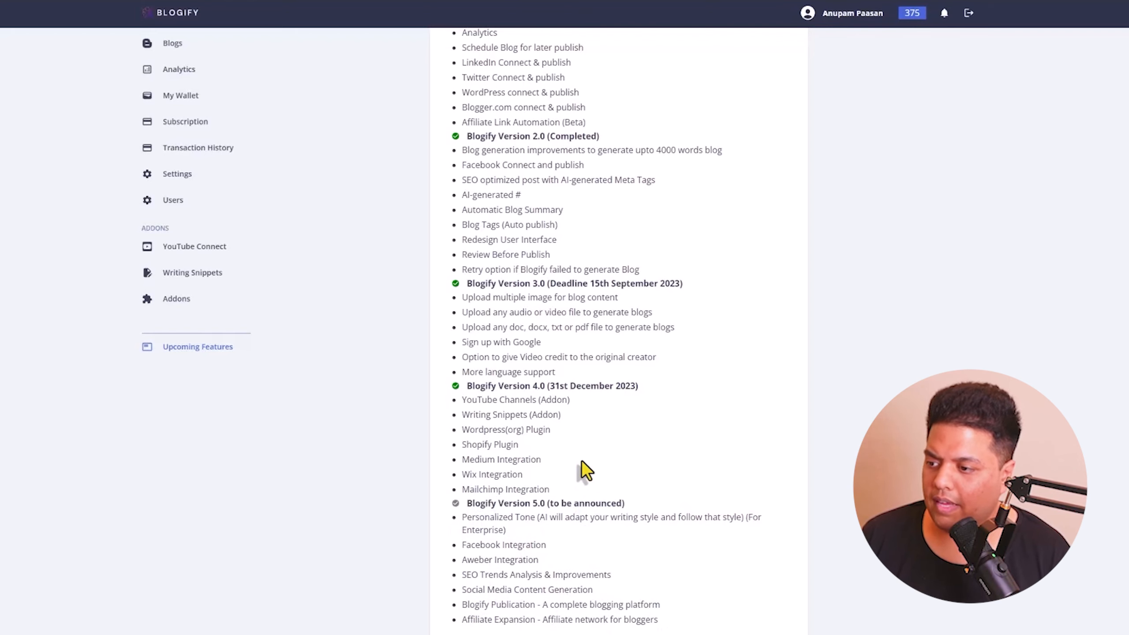
Go to the list of existing blogs and start creating a new blog.
click(173, 42)
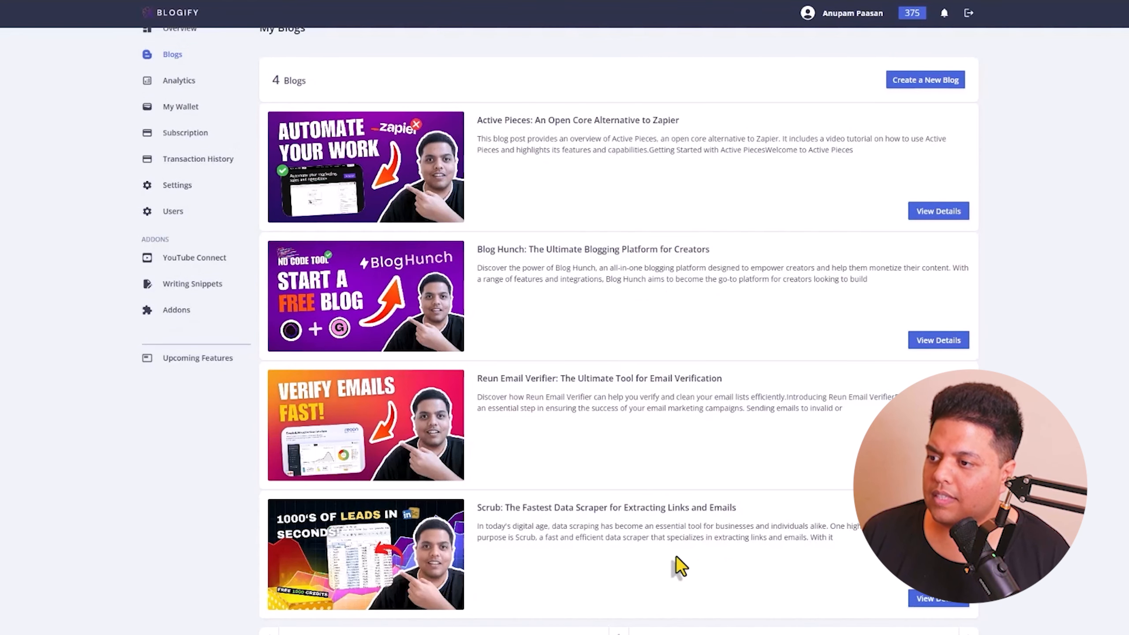
scroll(1069, 403, up, 1)
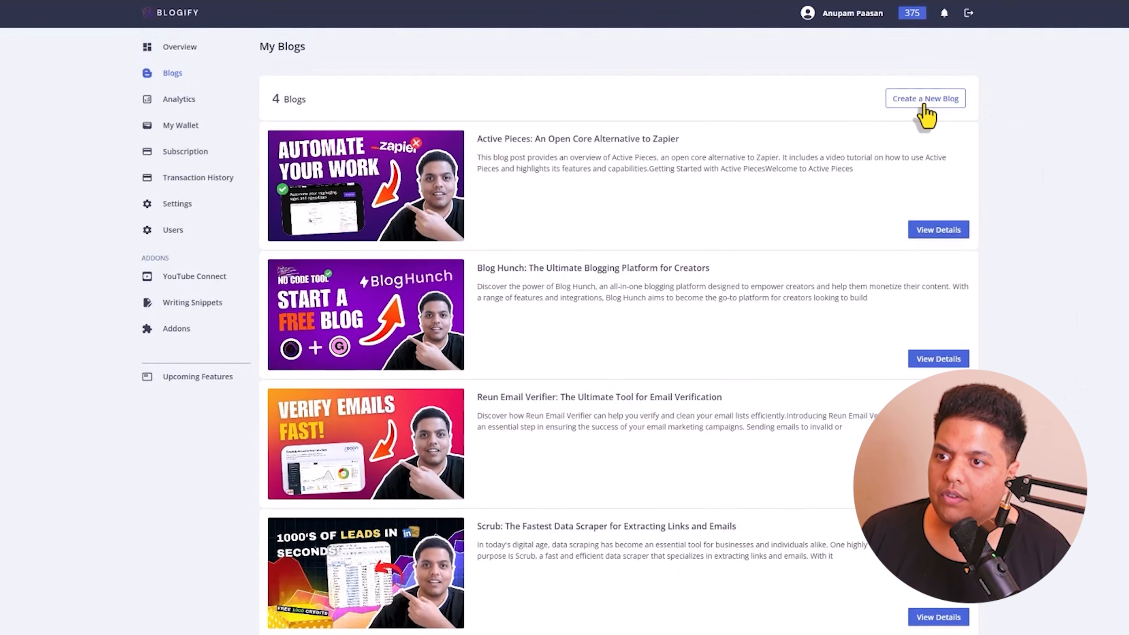
click(924, 107)
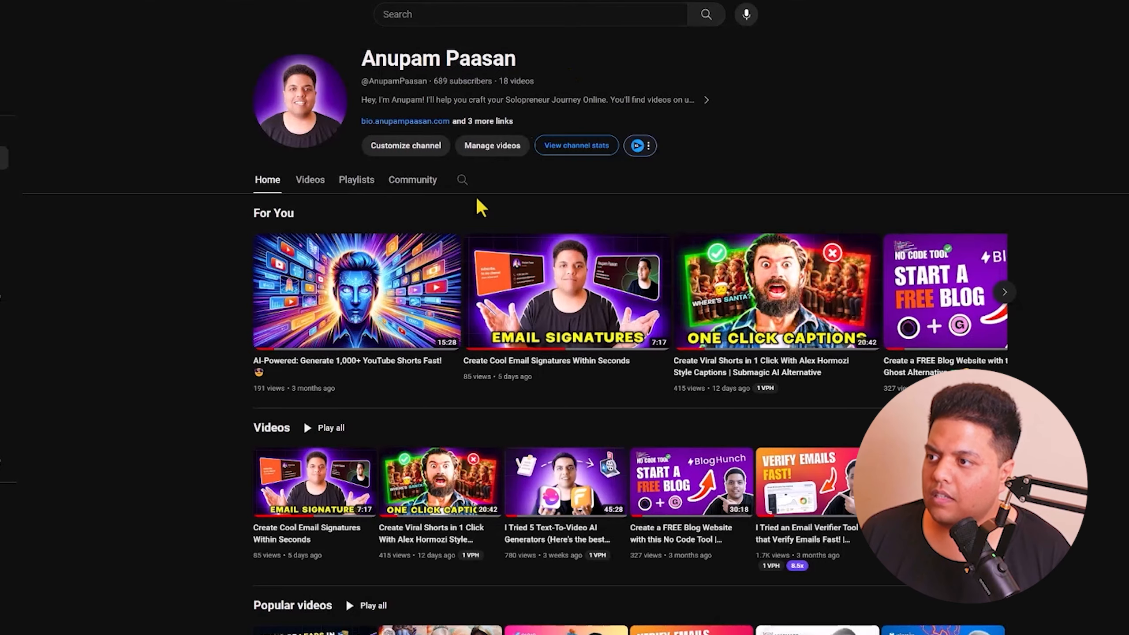
Copy the share link of the YouTube video "Create Cool Email Signatures Within Seconds" and paste it as the new blog's video URL in Blogify.
click(369, 528)
click(395, 612)
click(294, 536)
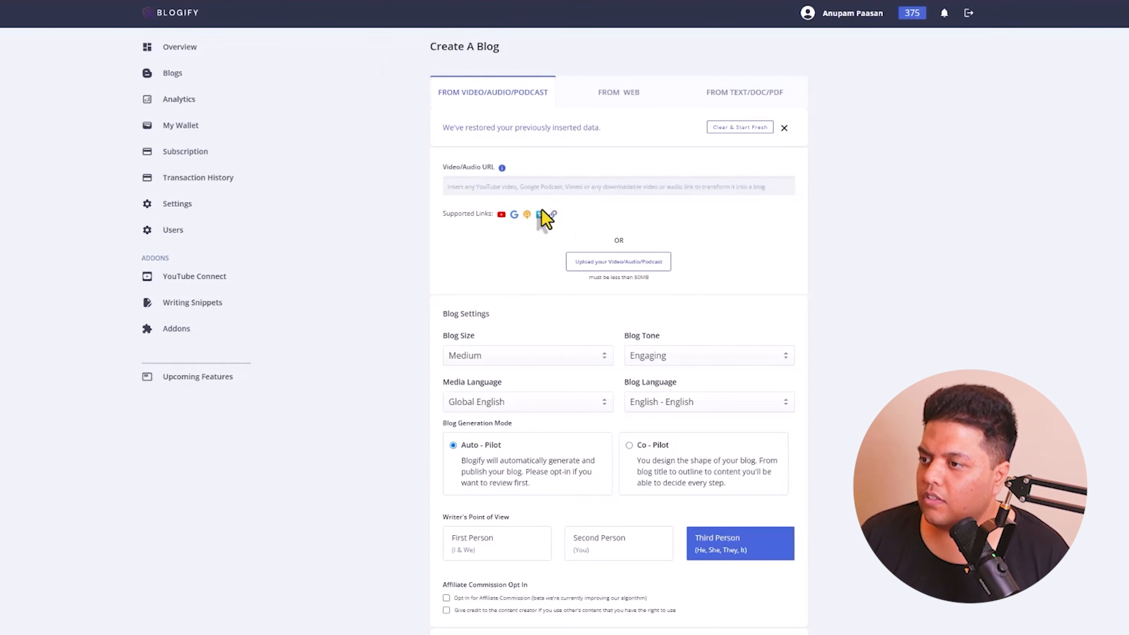
right_click(507, 187)
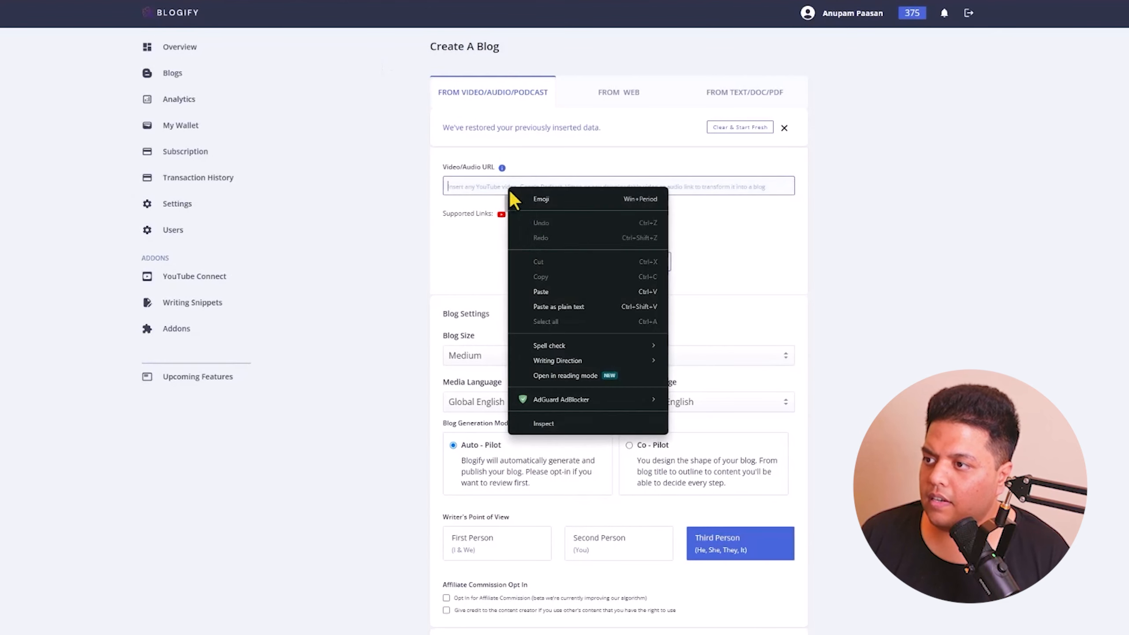
click(541, 292)
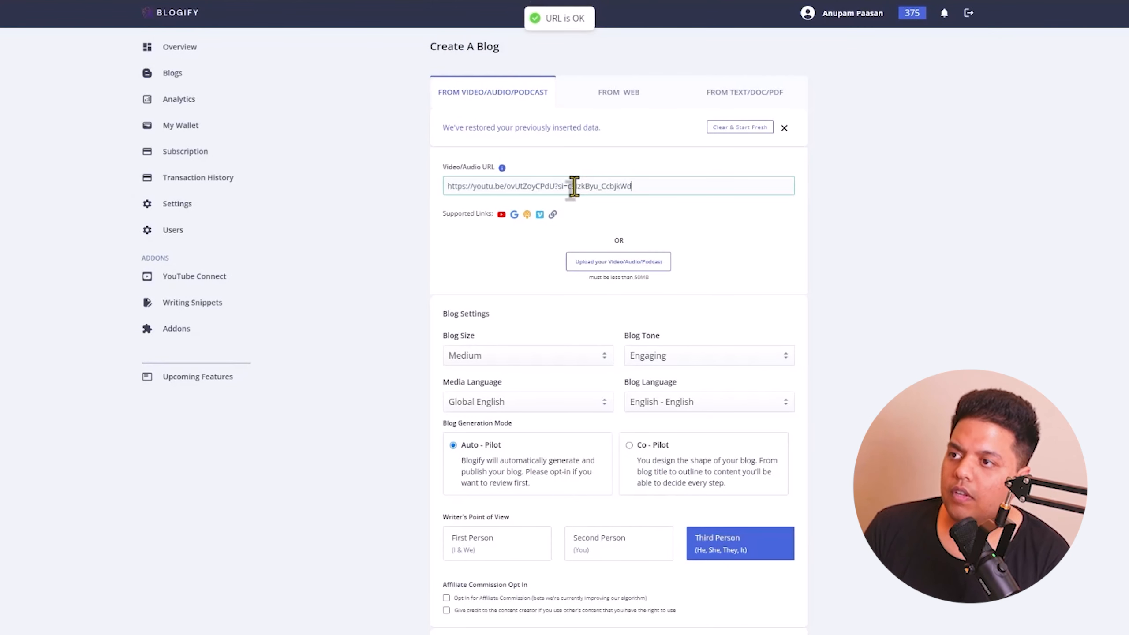
Choose Medium as the blog size and set the blog tone to Professional.
scroll(587, 285, down, 2)
scroll(582, 280, down, 1)
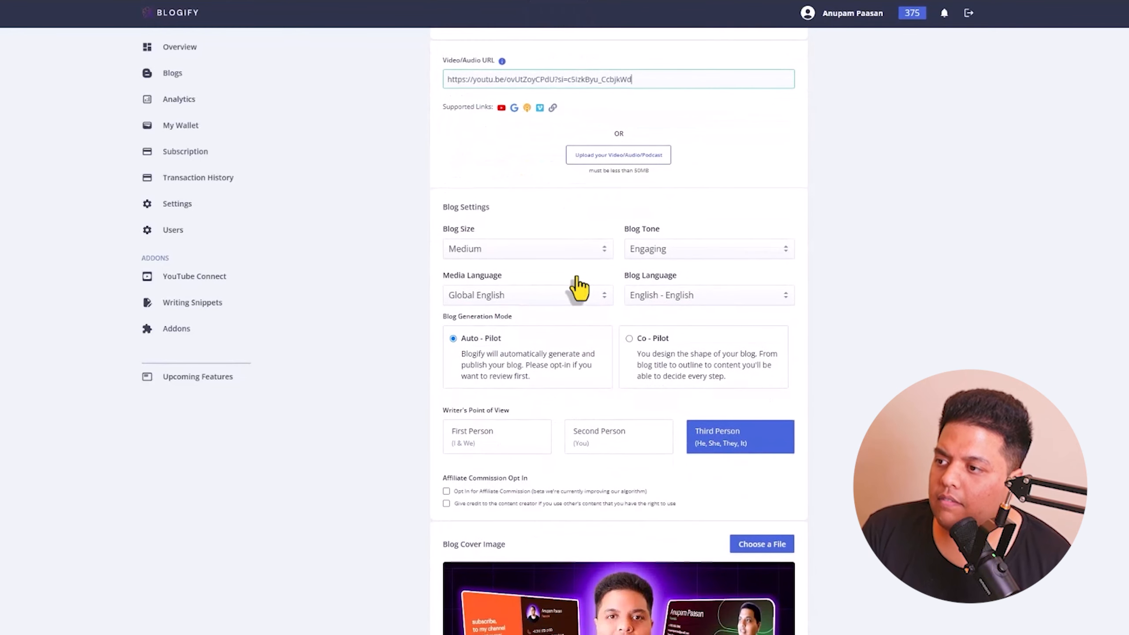
click(475, 249)
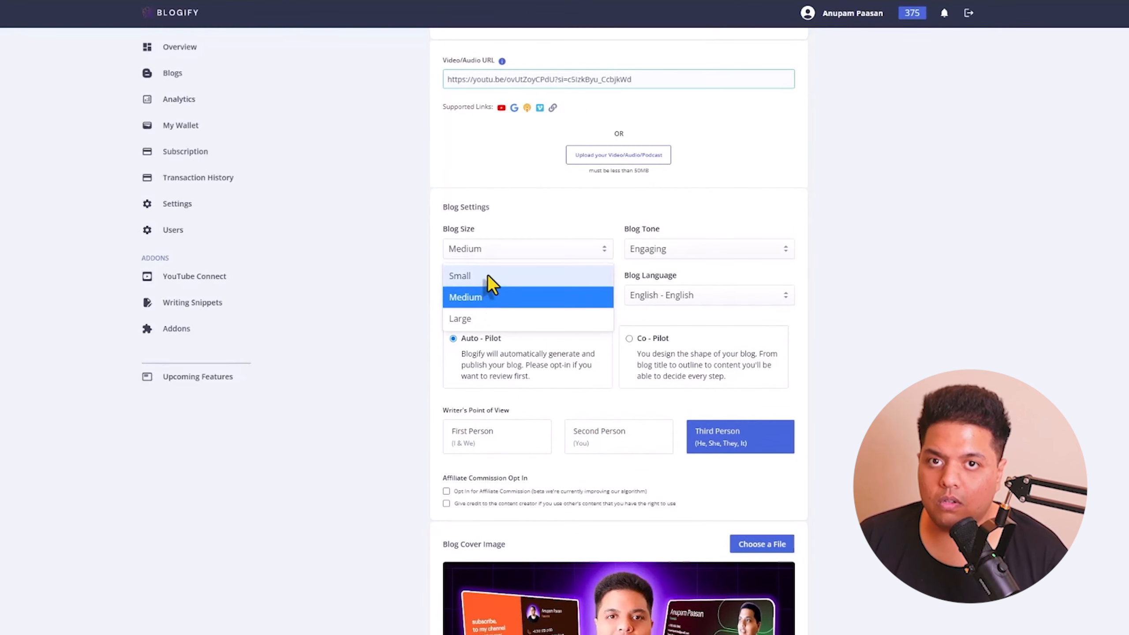
click(471, 297)
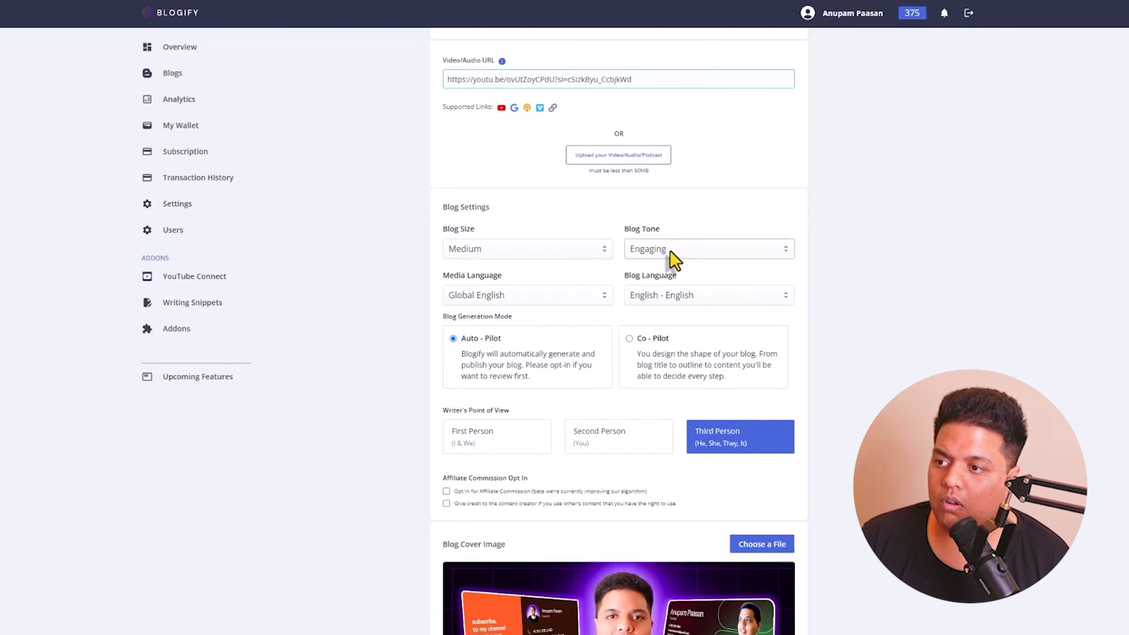
click(671, 252)
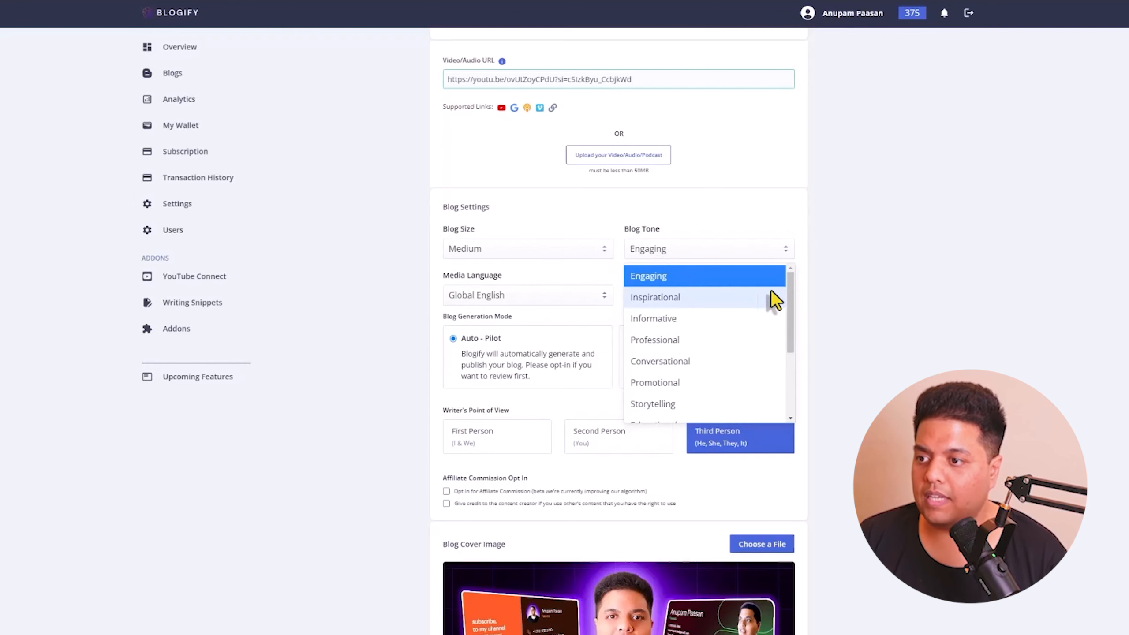
drag(793, 294, 793, 317)
click(656, 339)
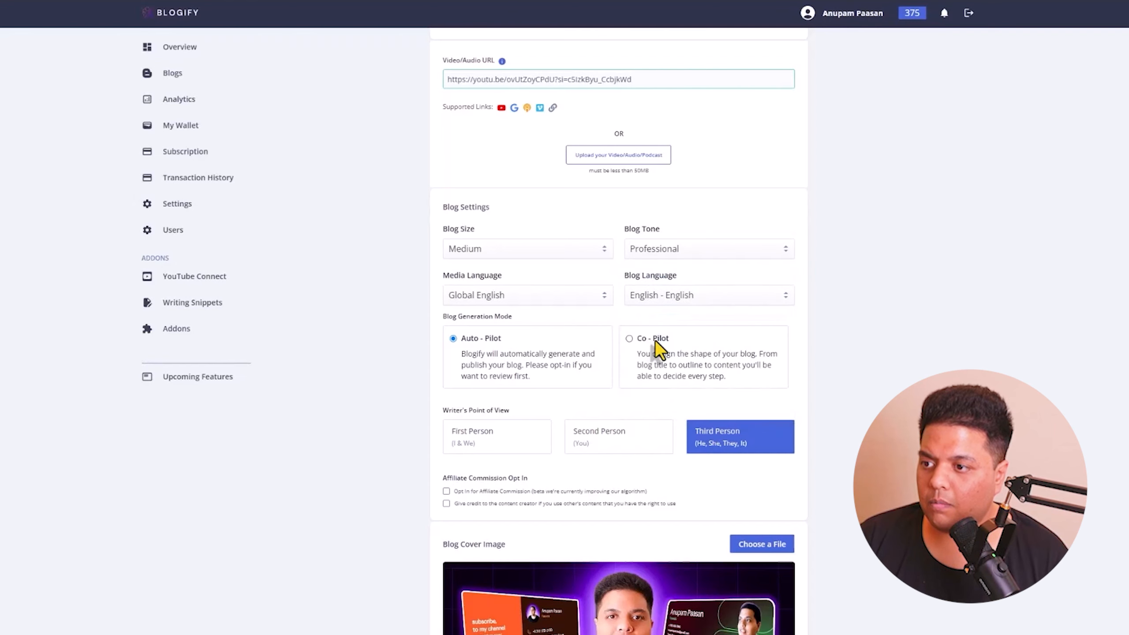
click(665, 251)
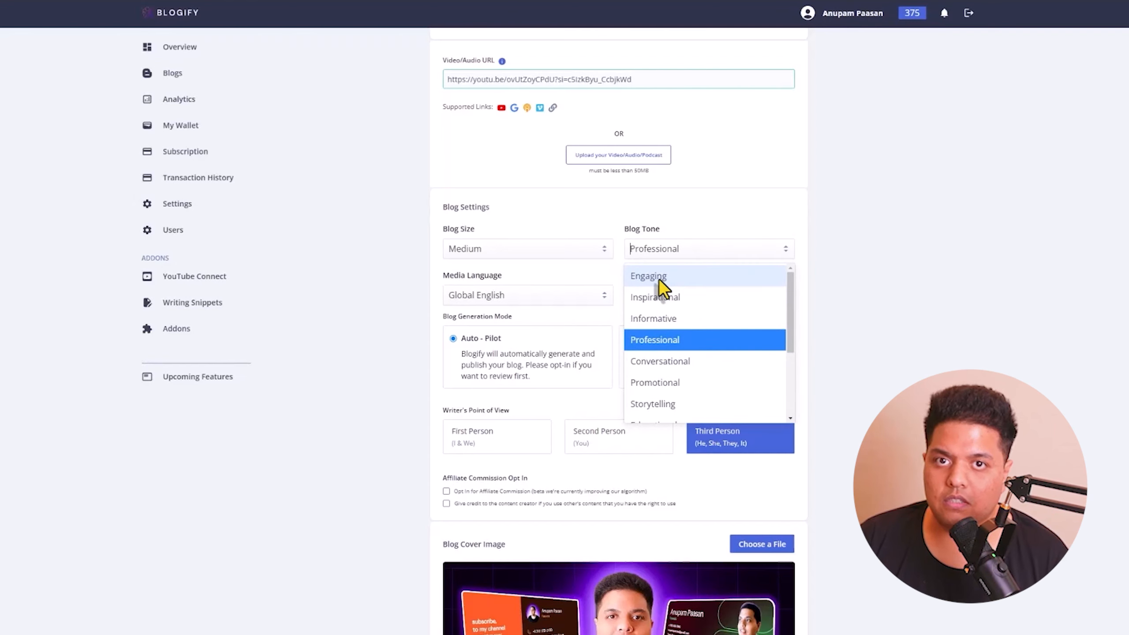
click(662, 253)
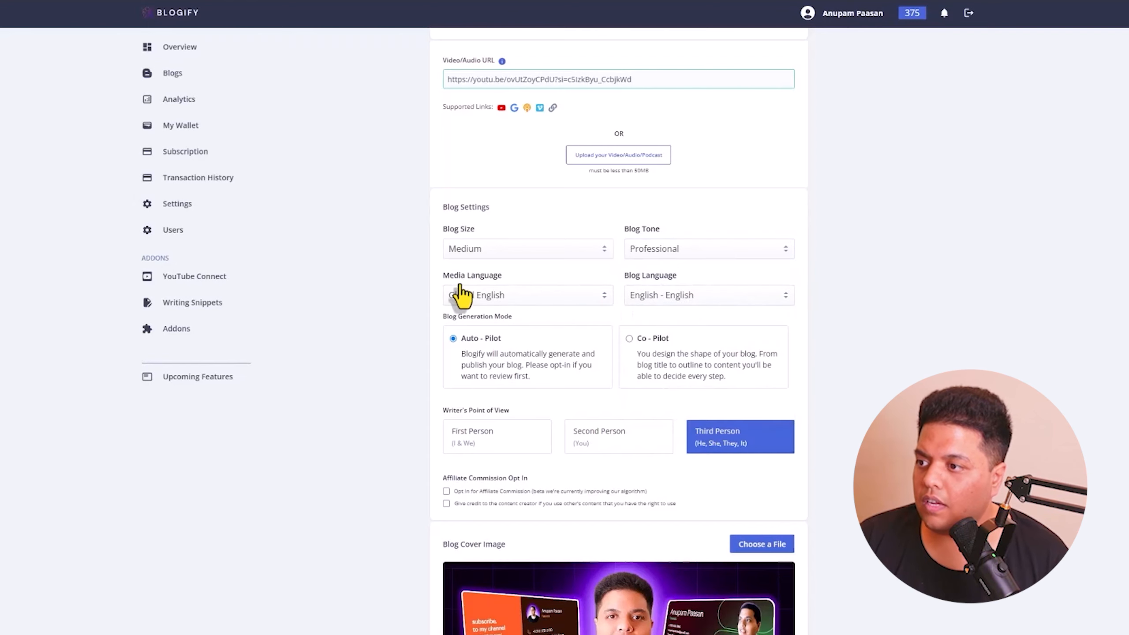
Check the media and blog language options, keeping Global English and English - English, and choose the Auto-Pilot generation mode.
click(499, 297)
click(525, 299)
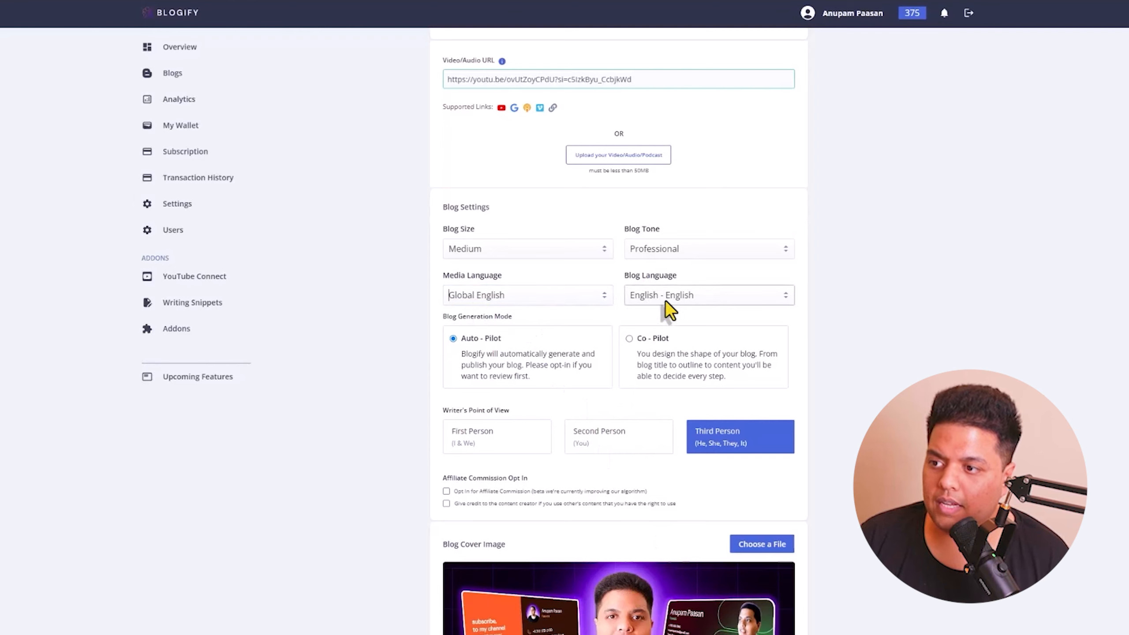
click(709, 298)
drag(790, 324, 786, 449)
click(492, 340)
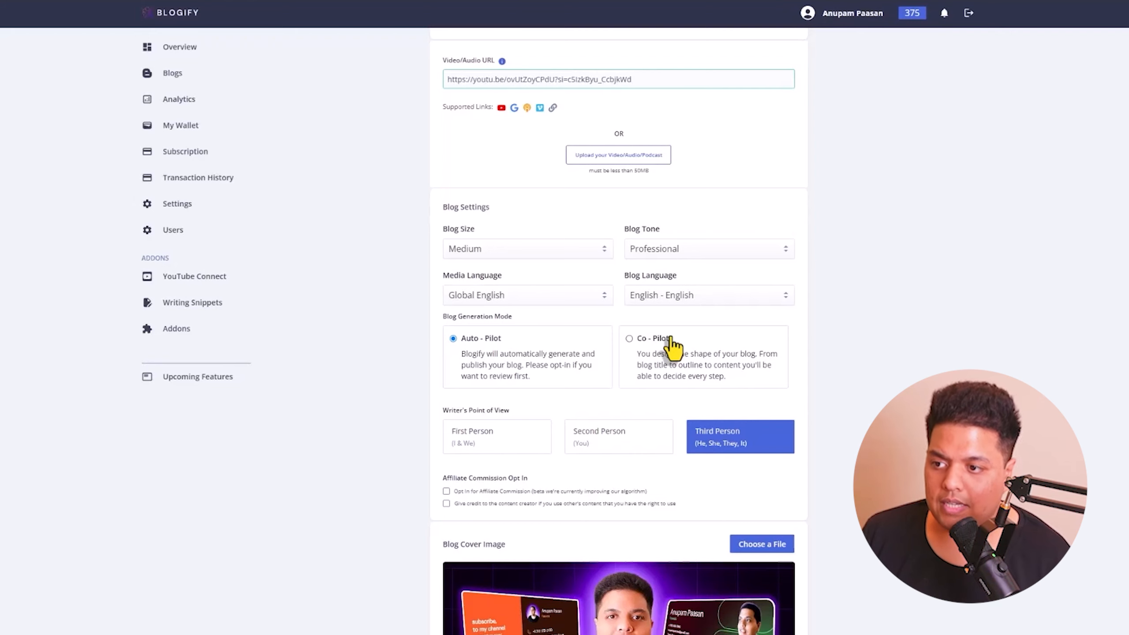
Set the writer's point of view to First Person.
scroll(545, 429, up, 1)
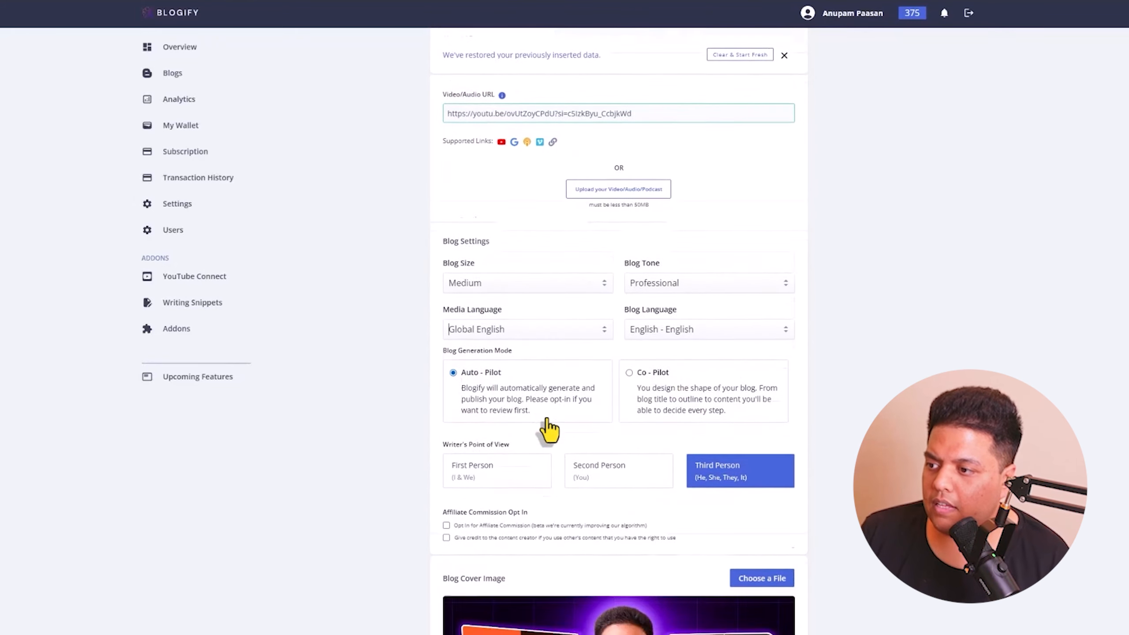
scroll(529, 391, down, 3)
click(468, 342)
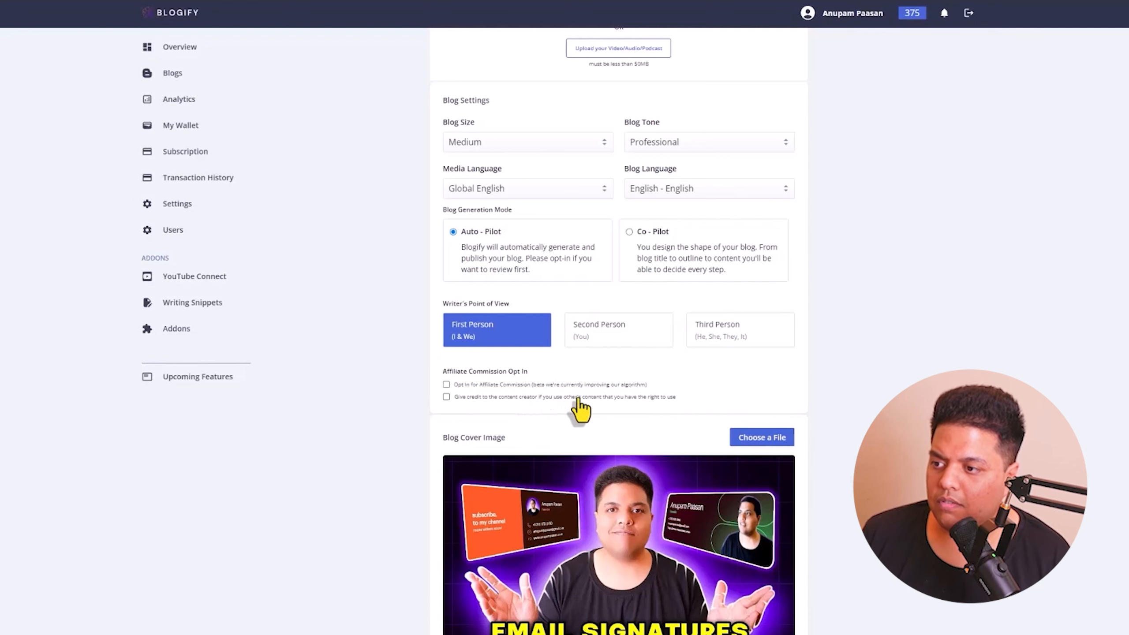
Check the cover image and post scheduling options, and generate the blog.
scroll(582, 407, down, 2)
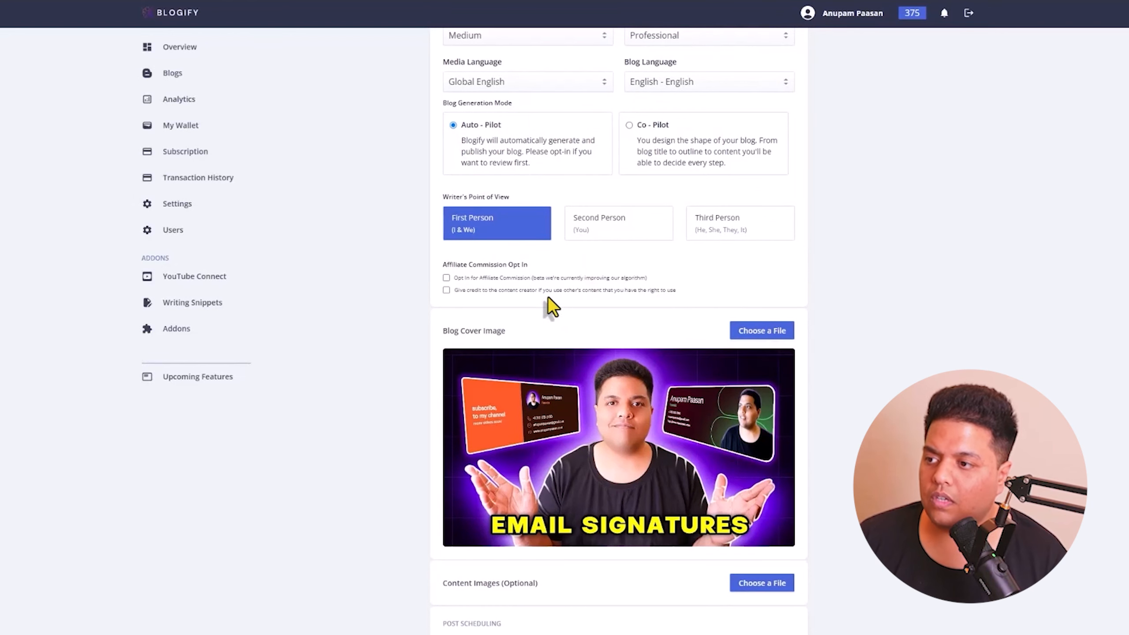
scroll(555, 321, up, 1)
scroll(584, 383, down, 2)
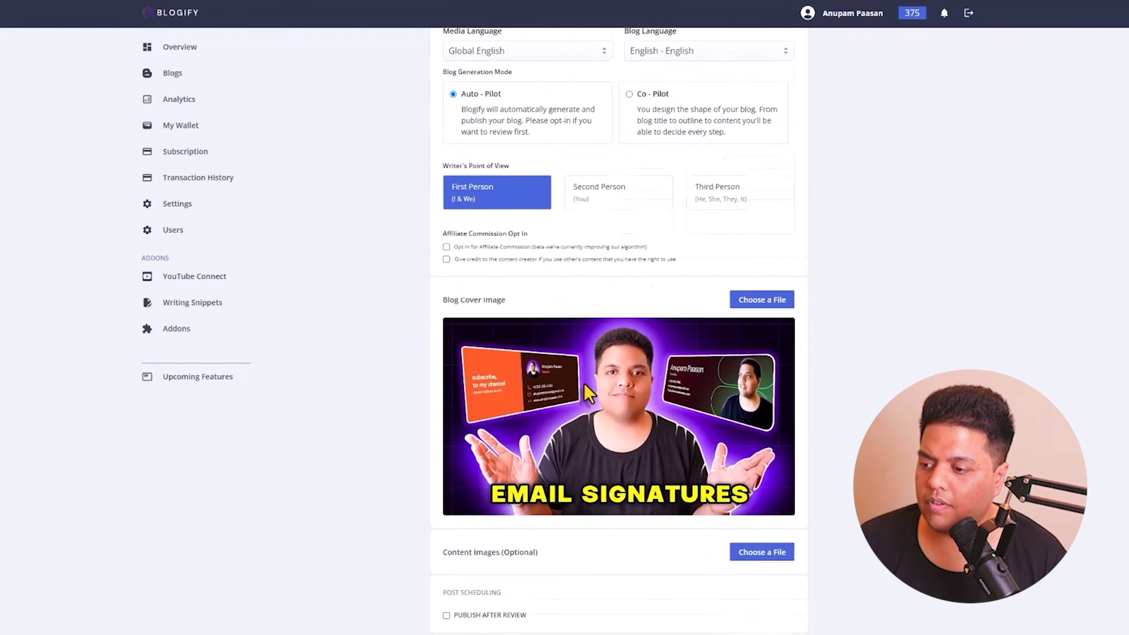
scroll(584, 382, down, 1)
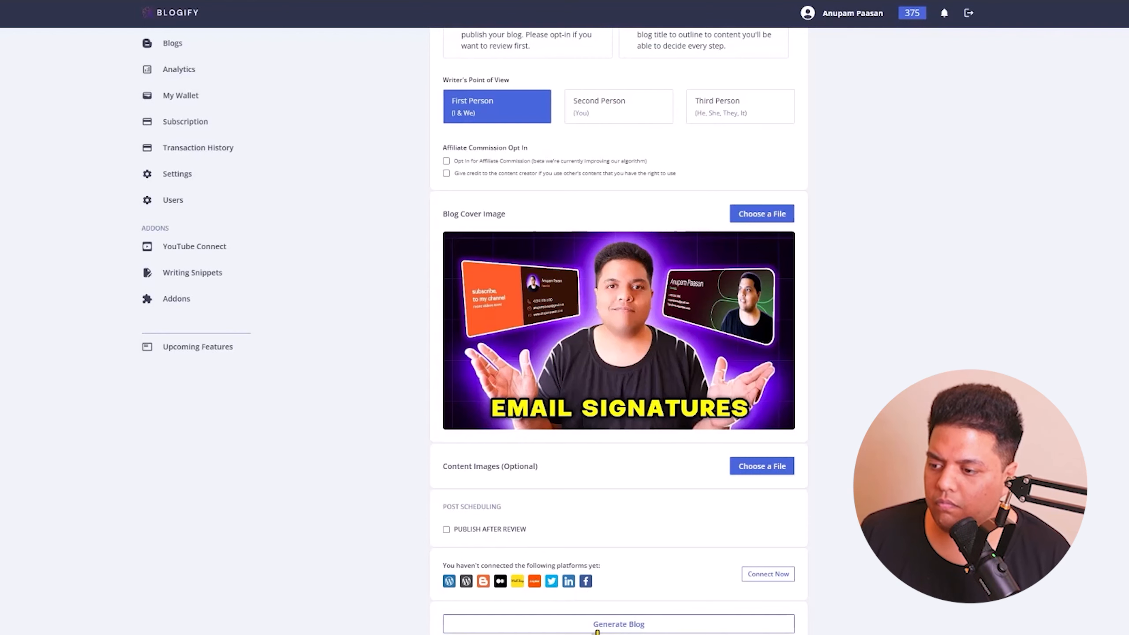
click(615, 624)
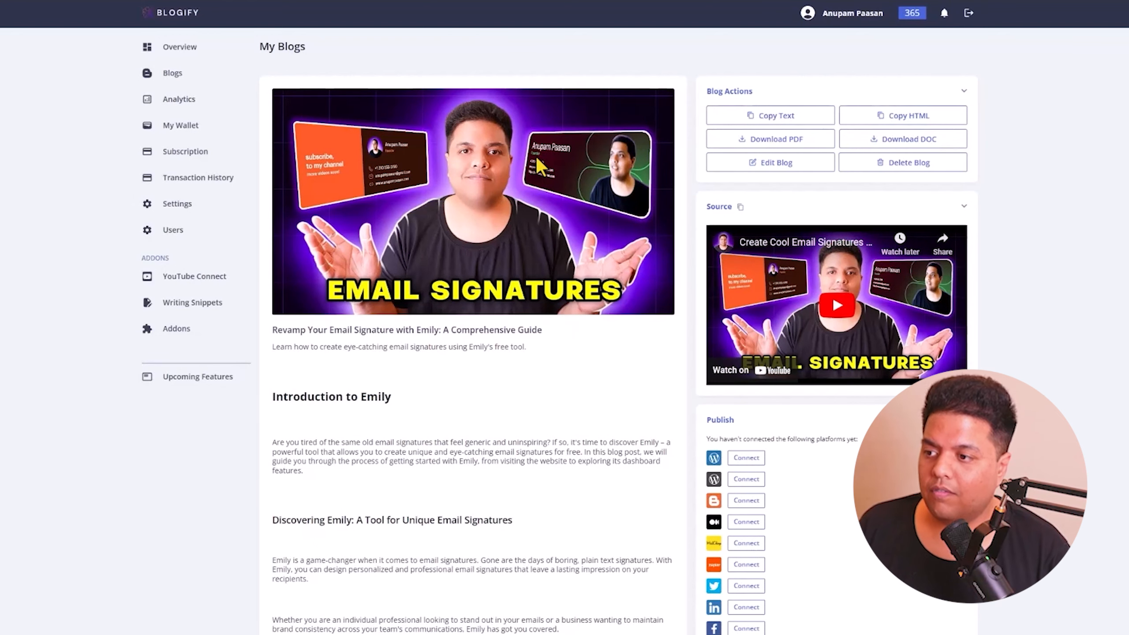
Read through the generated email signature article, checking its subtitle, headings and how the tool's name is written.
scroll(639, 267, down, 4)
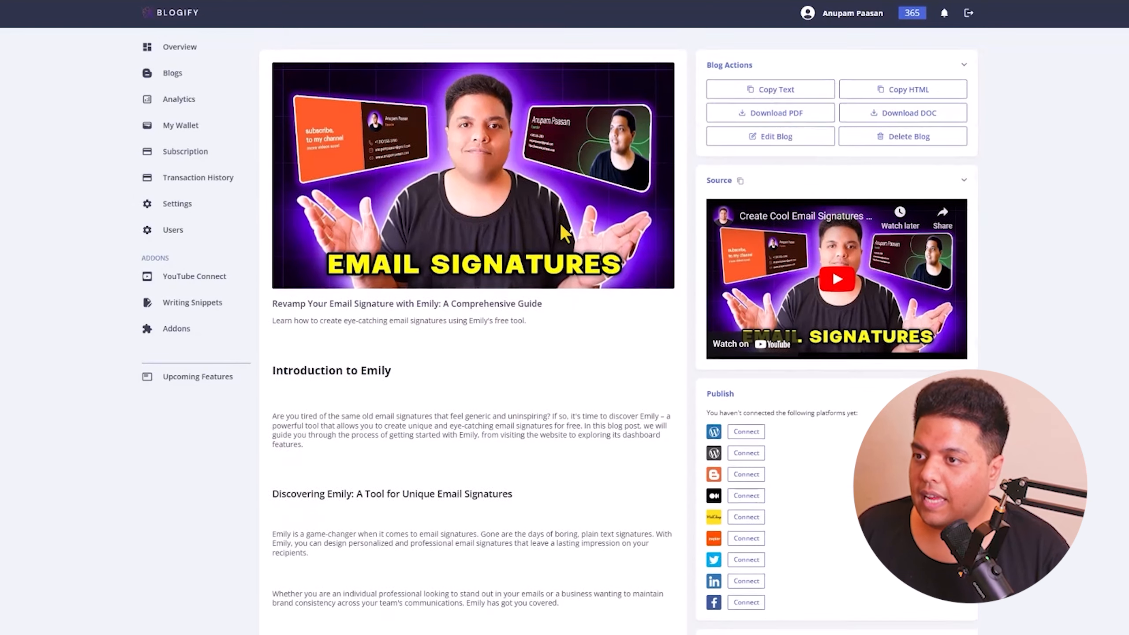
scroll(622, 331, down, 14)
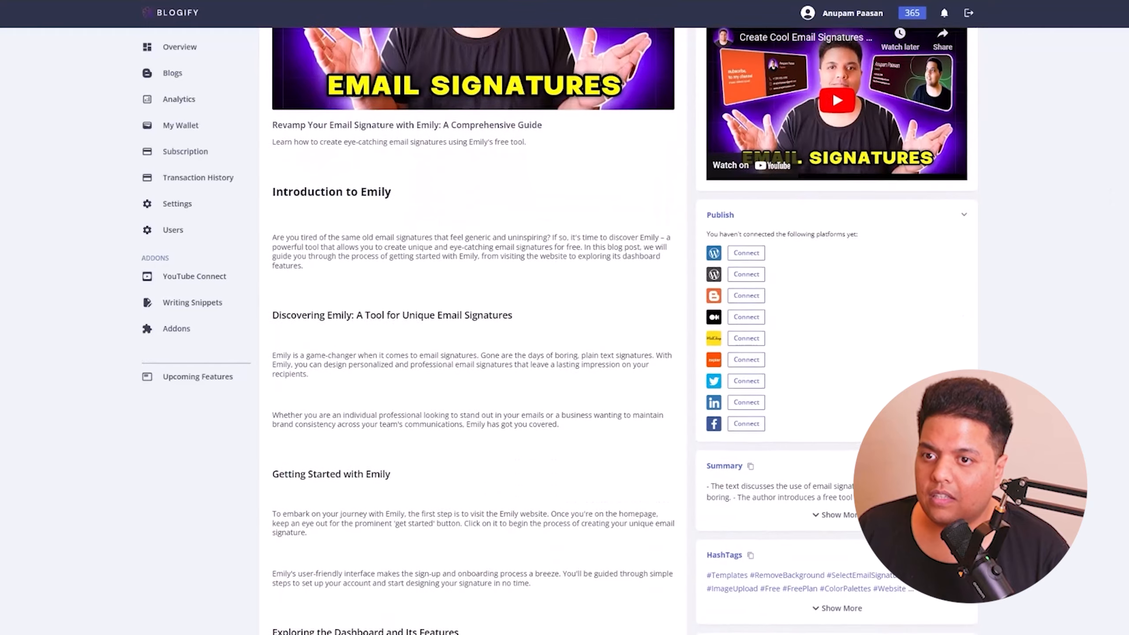
scroll(473, 331, down, 20)
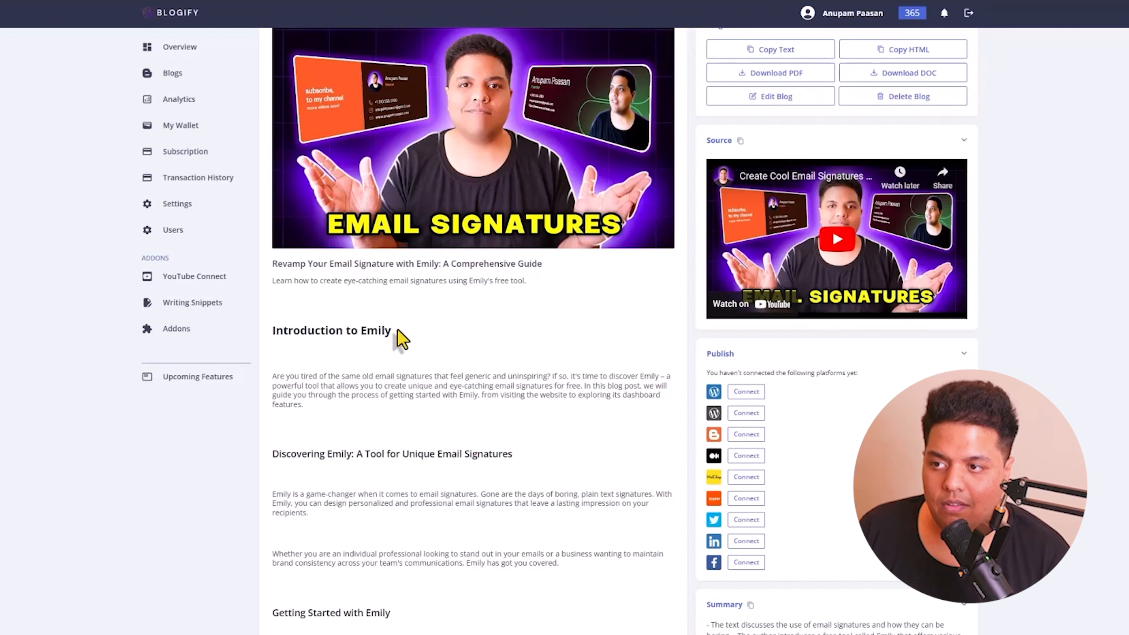
scroll(465, 345, up, 2)
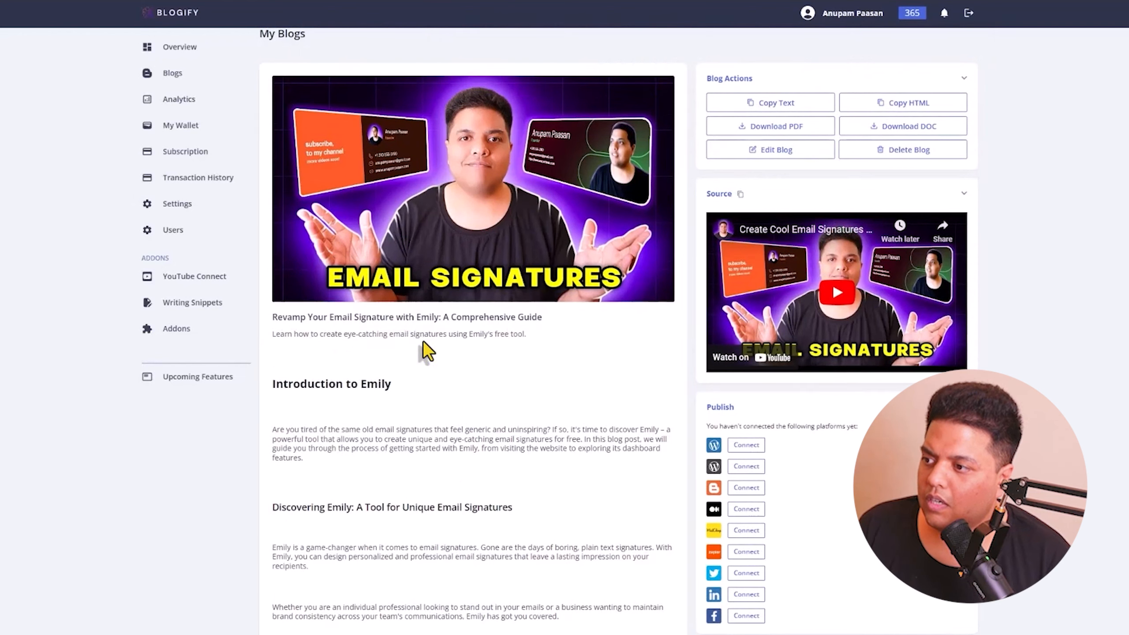
drag(469, 334, 487, 336)
scroll(399, 404, down, 3)
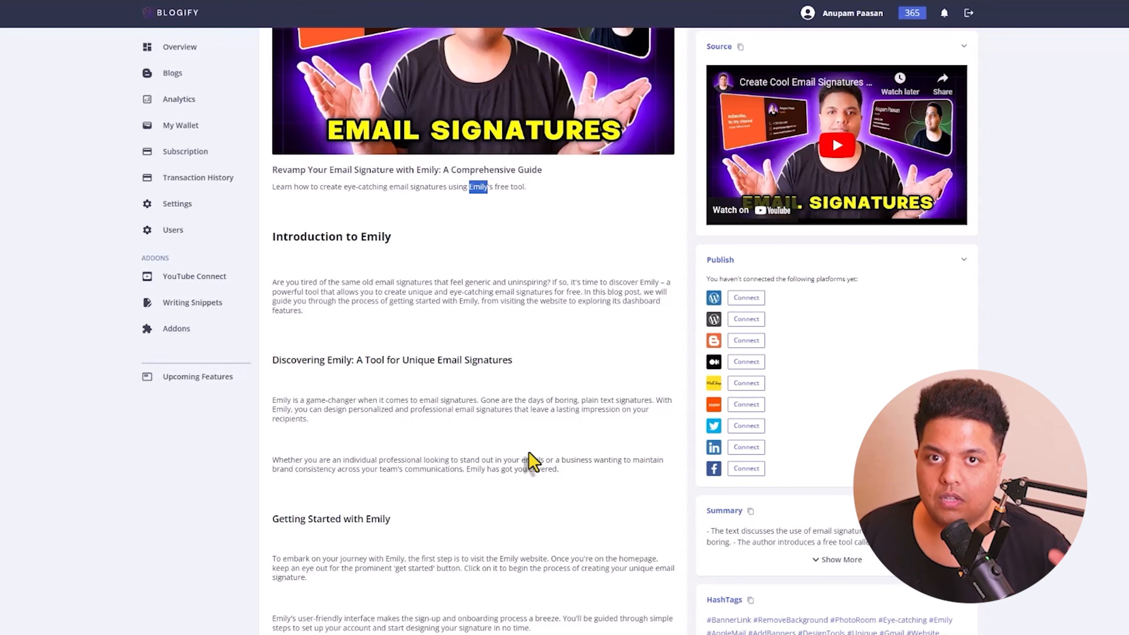
scroll(528, 452, up, 3)
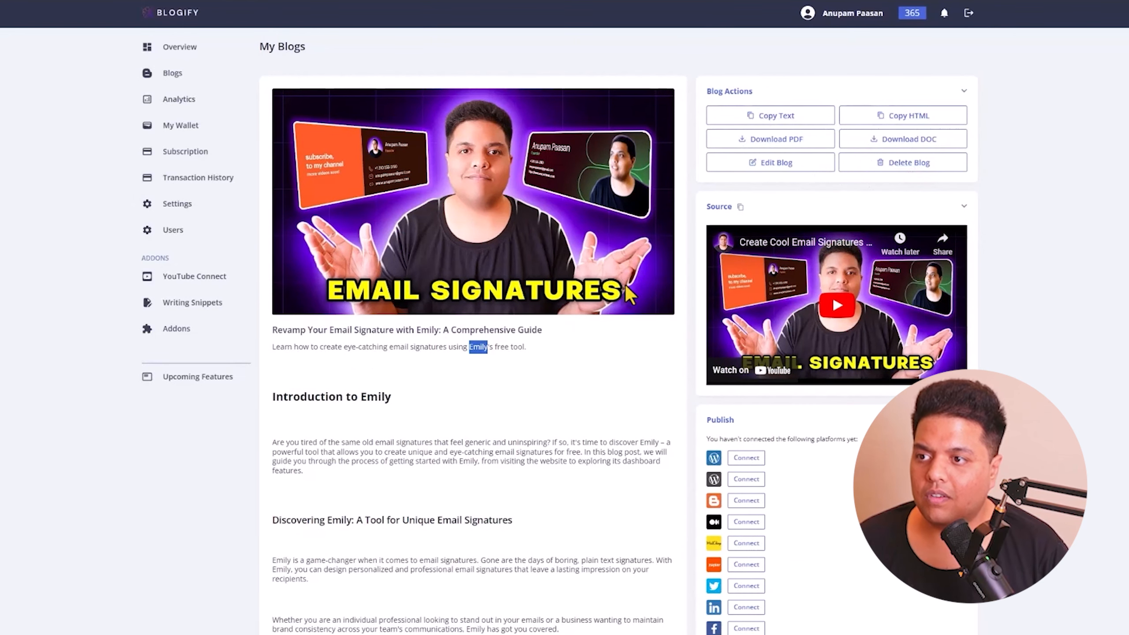
Examine the post's publishing platforms, summary, hashtags, meta tags, keywords, click statistics and transcription.
scroll(651, 207, down, 3)
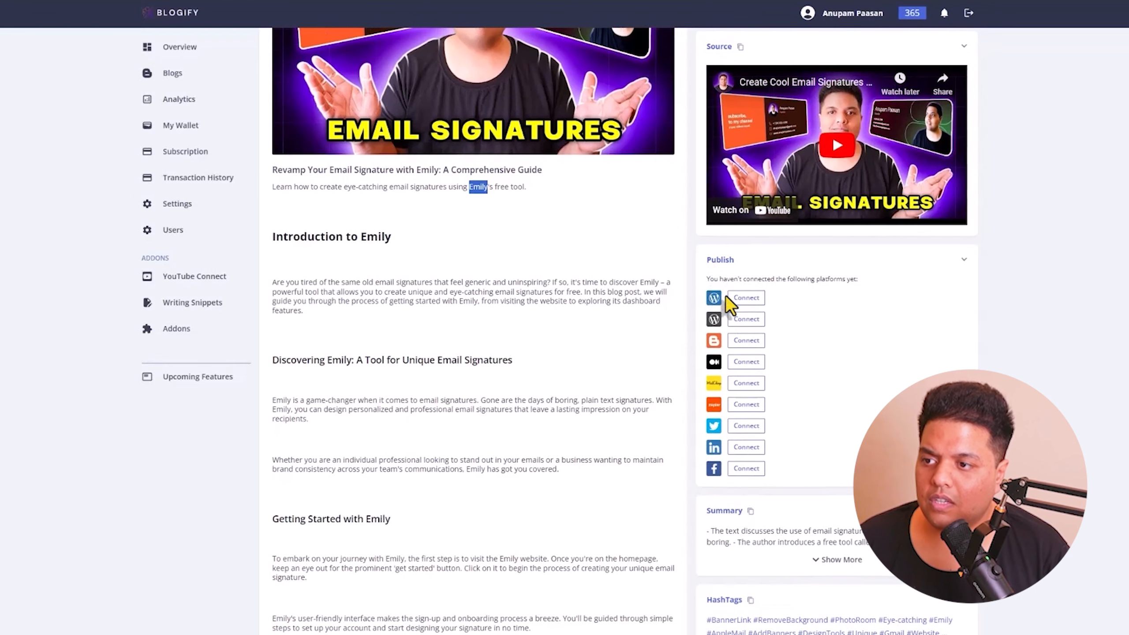
scroll(821, 265, down, 8)
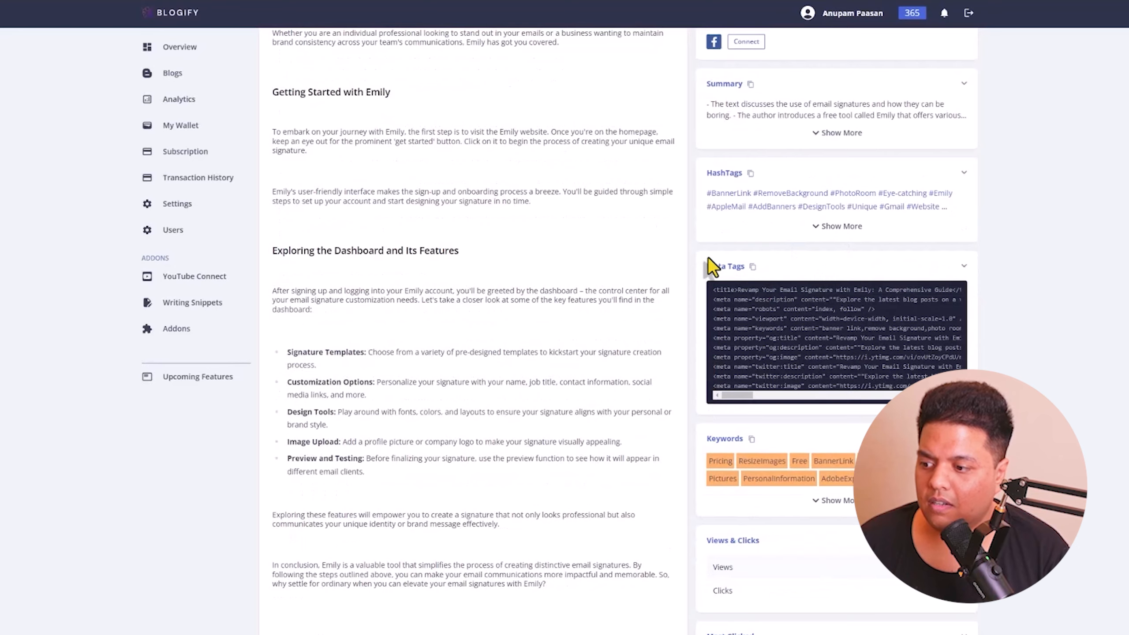
scroll(712, 268, down, 4)
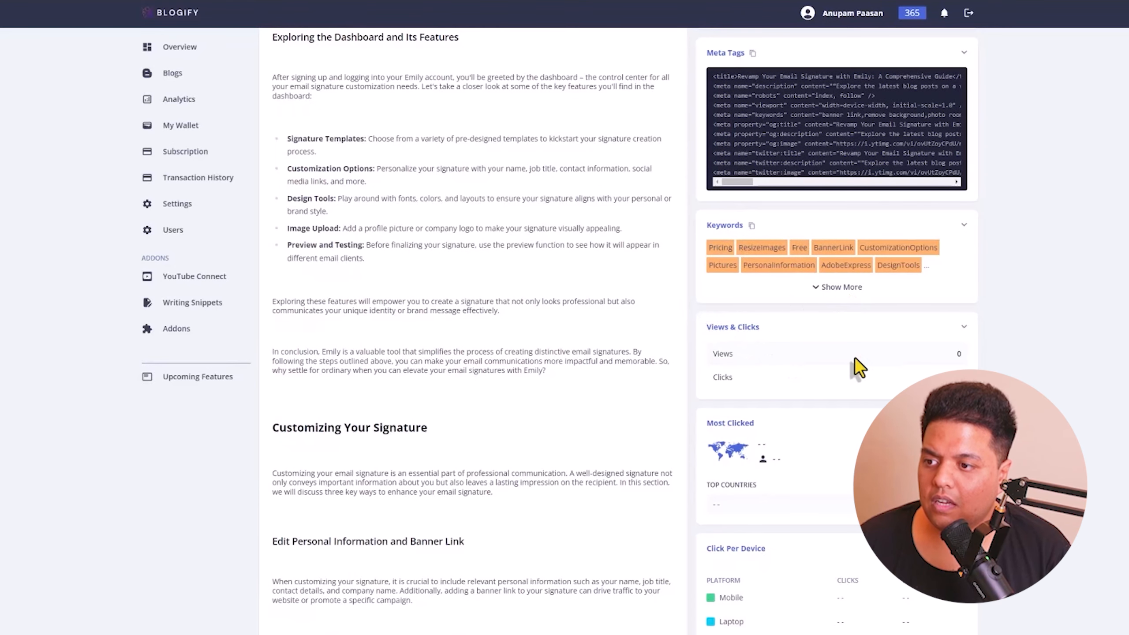
scroll(707, 342, down, 3)
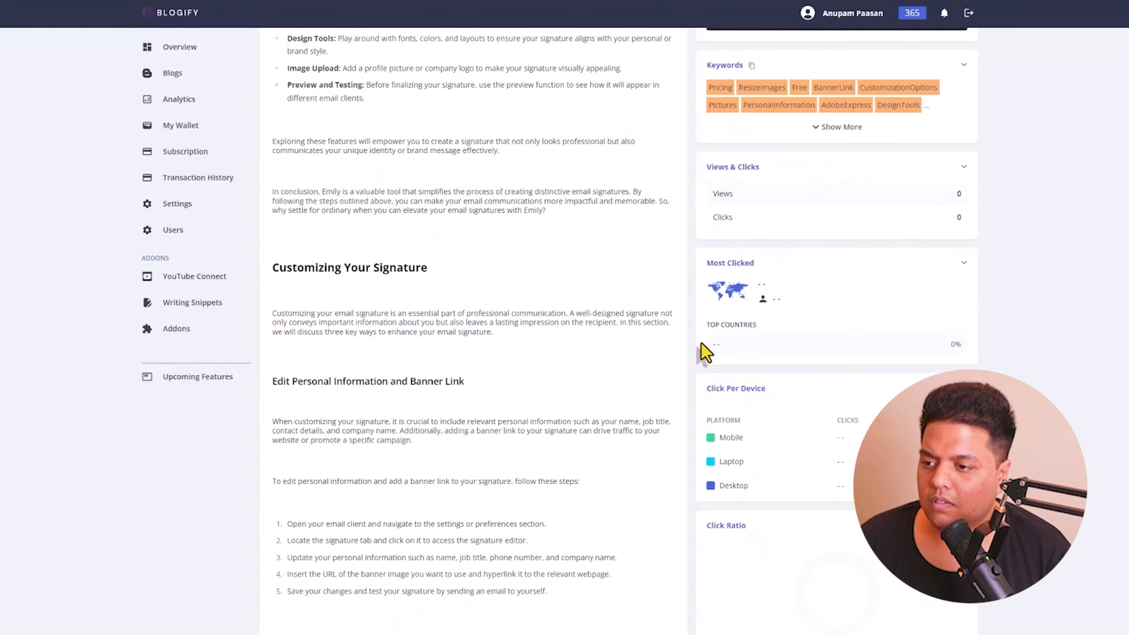
scroll(702, 347, down, 9)
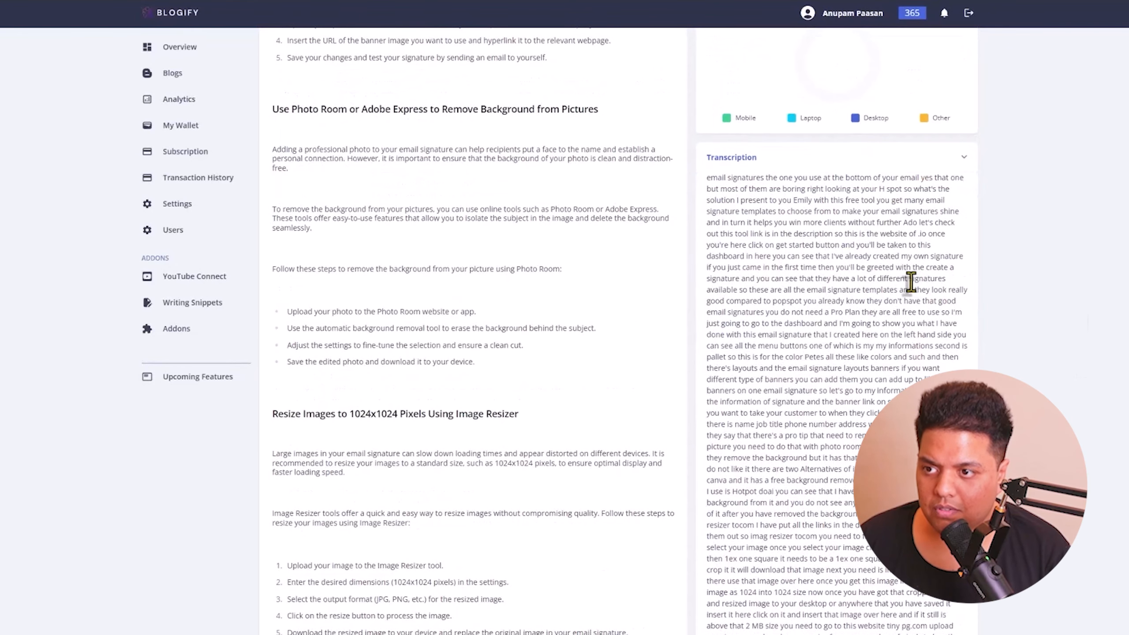
scroll(467, 340, down, 15)
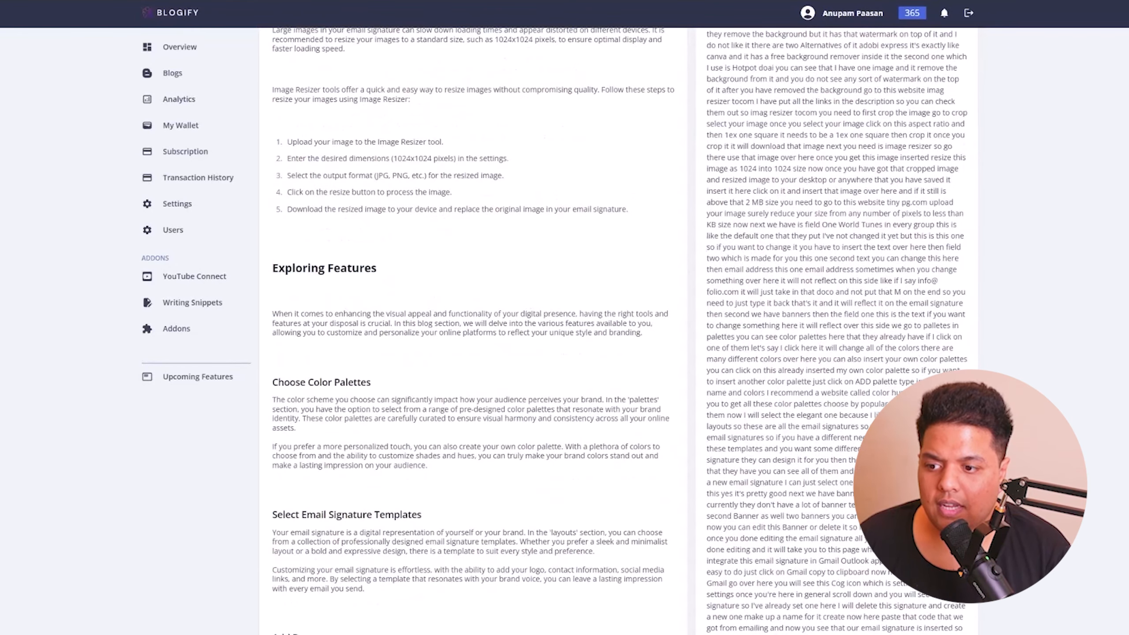
Look back over the generated post's opening sections, title, source video and blog actions.
scroll(466, 340, up, 20)
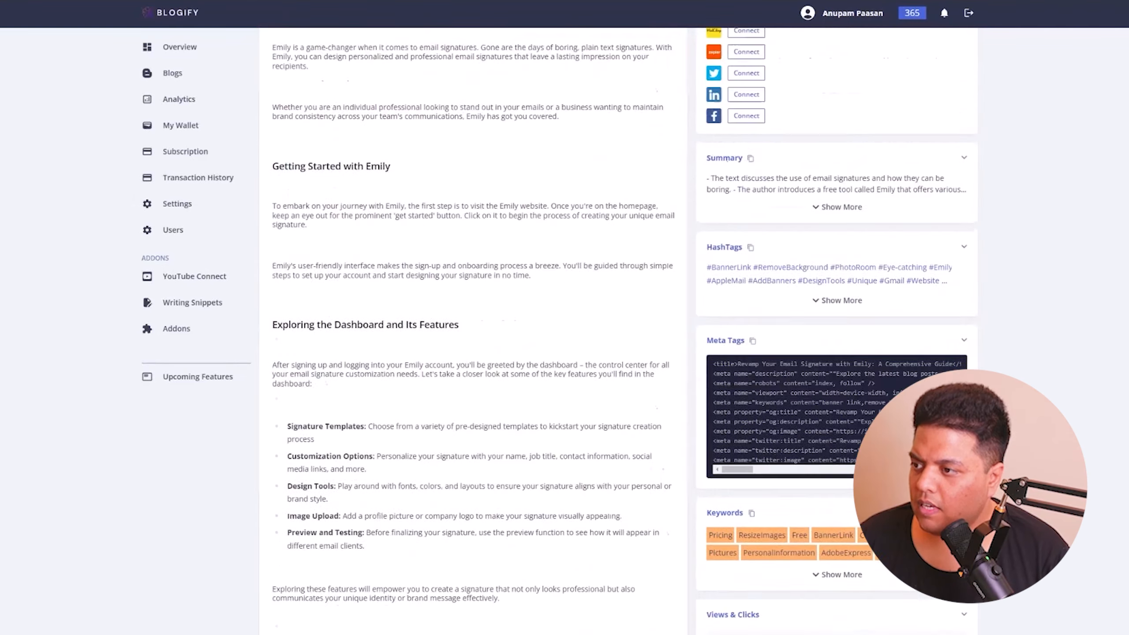
scroll(1058, 347, up, 5)
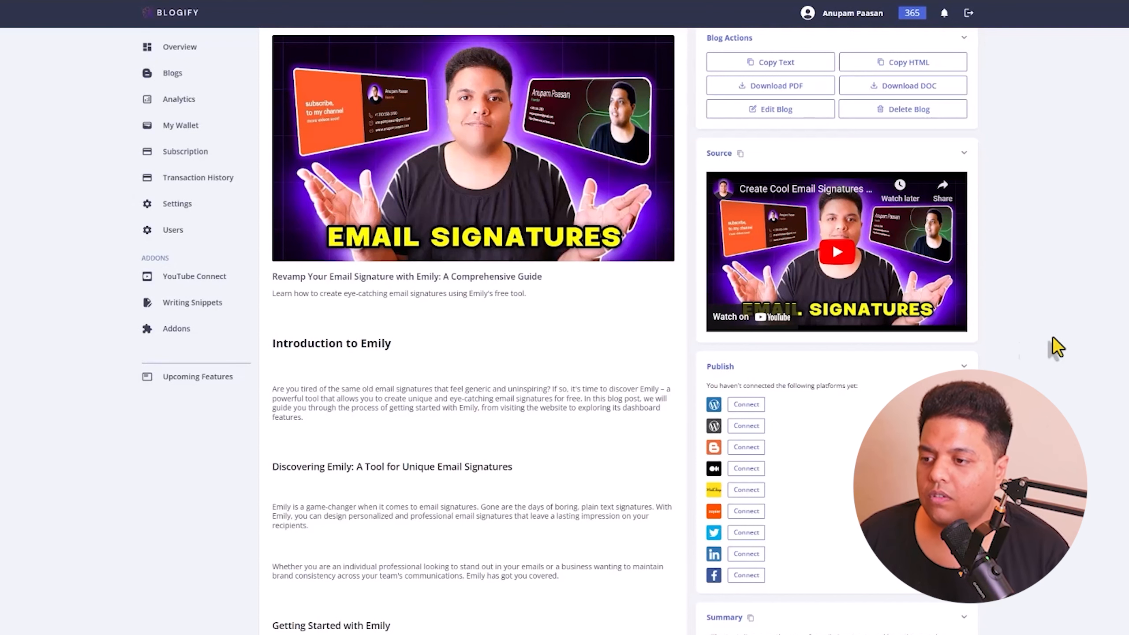
scroll(553, 352, down, 2)
scroll(553, 353, up, 3)
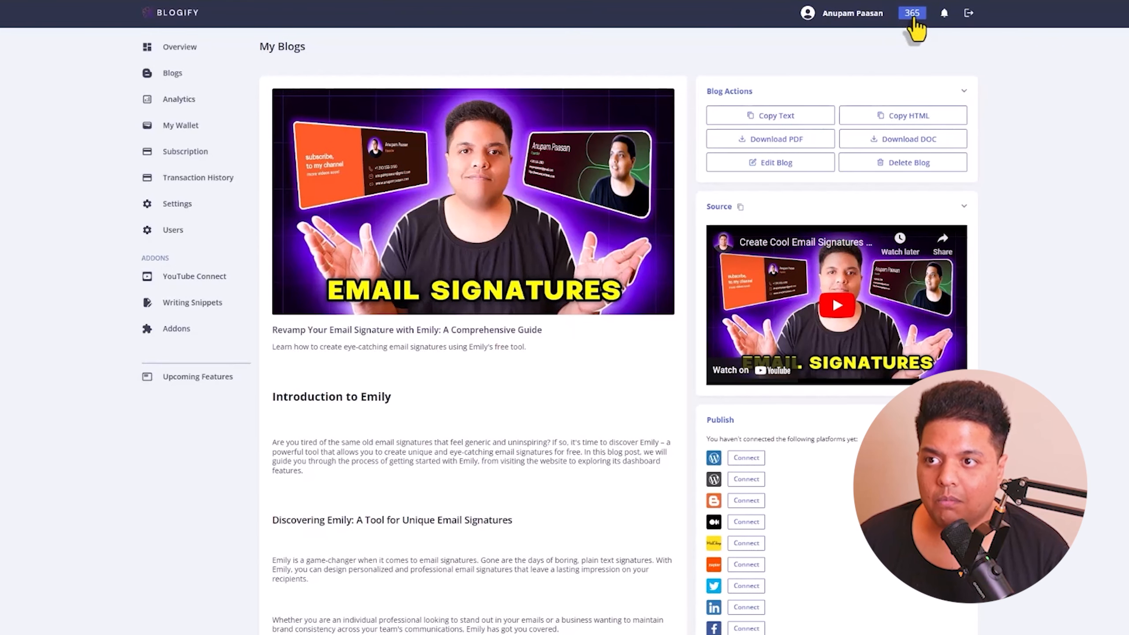
scroll(333, 54, down, 3)
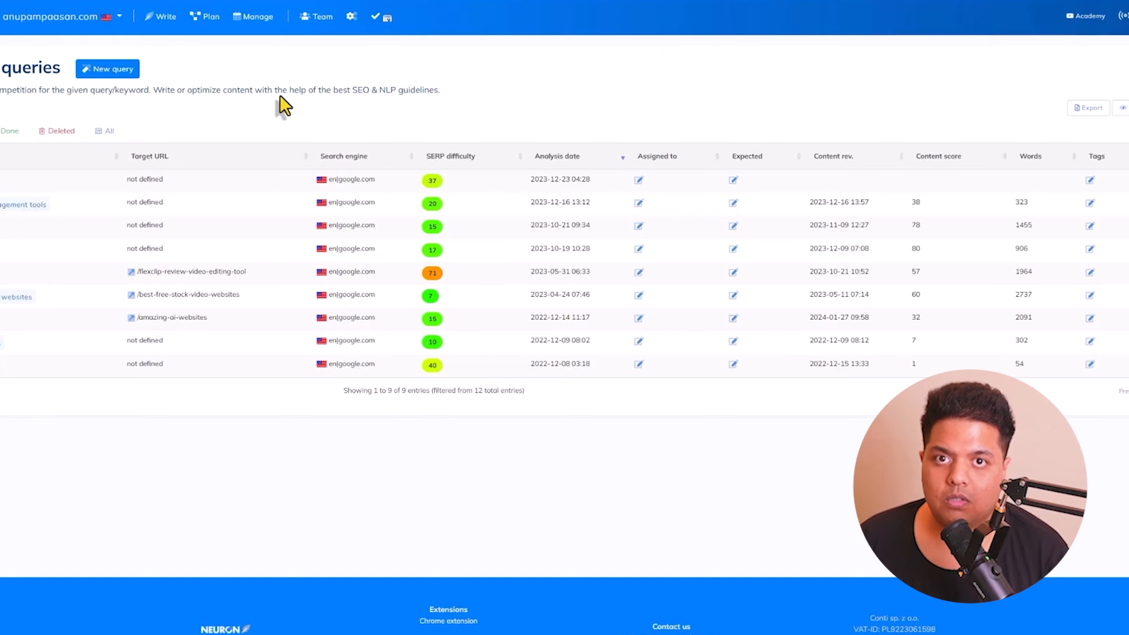
Switch to NeuronWriter and set up a new content query for the keyword "email signature".
click(108, 69)
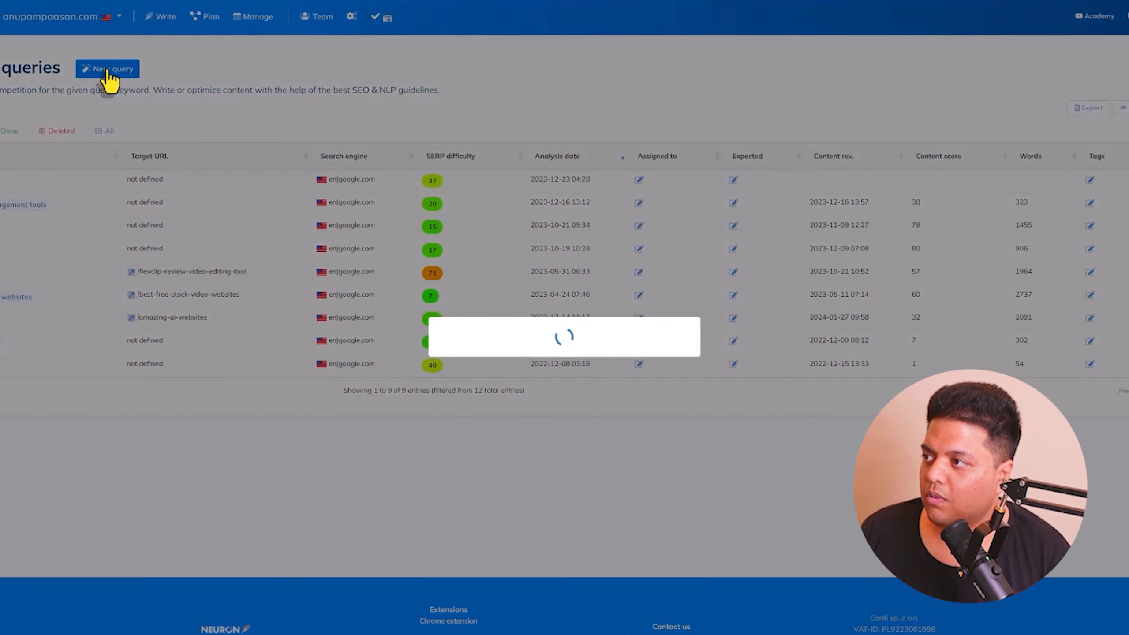
click(371, 379)
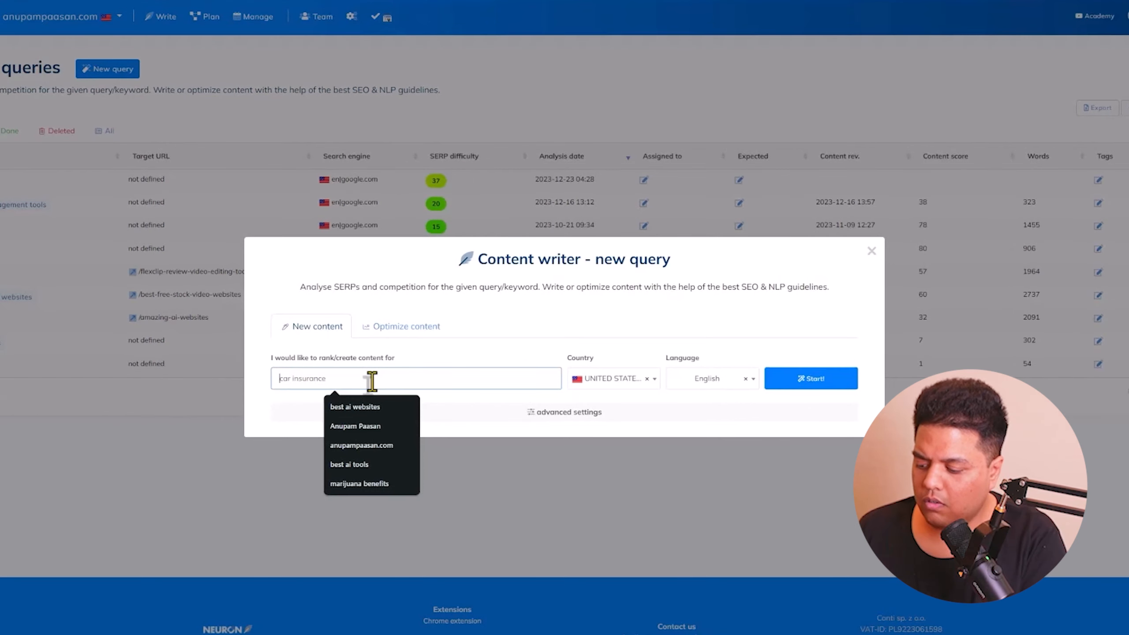
text(email signature)
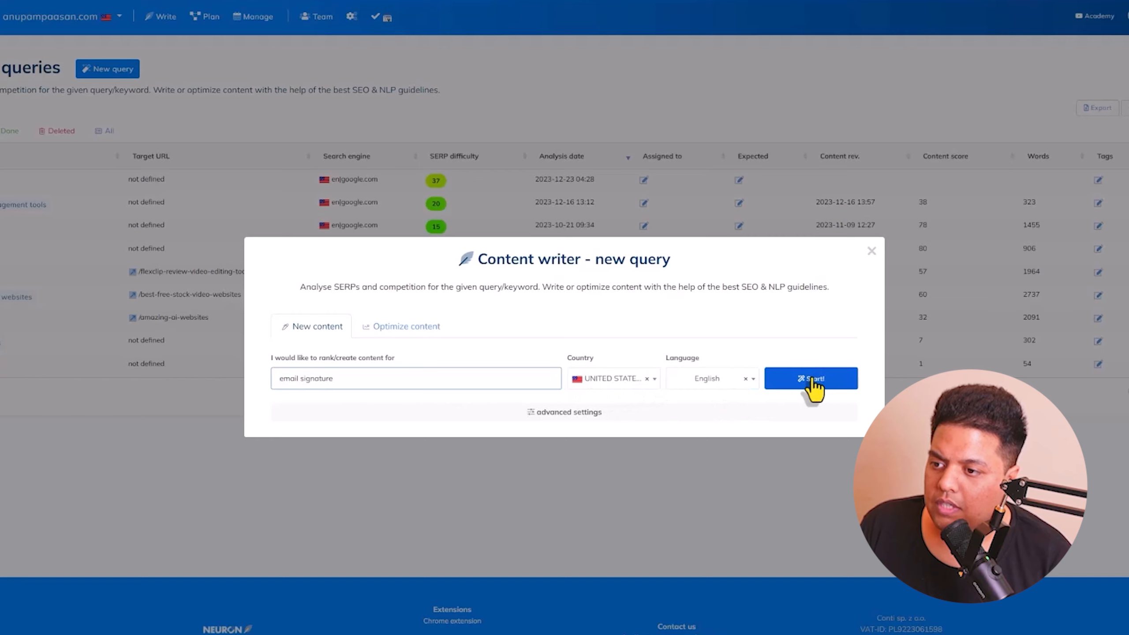
Check the query's available languages and start the analysis for United States in English.
click(566, 416)
click(571, 308)
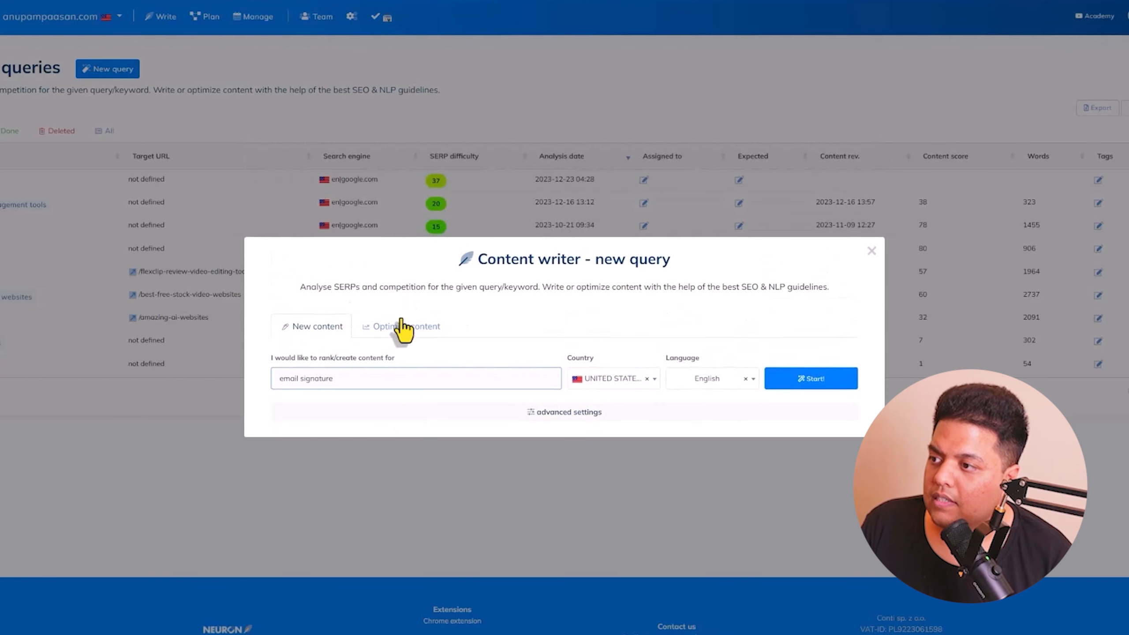
click(403, 326)
click(318, 306)
click(708, 378)
scroll(821, 457, down, 10)
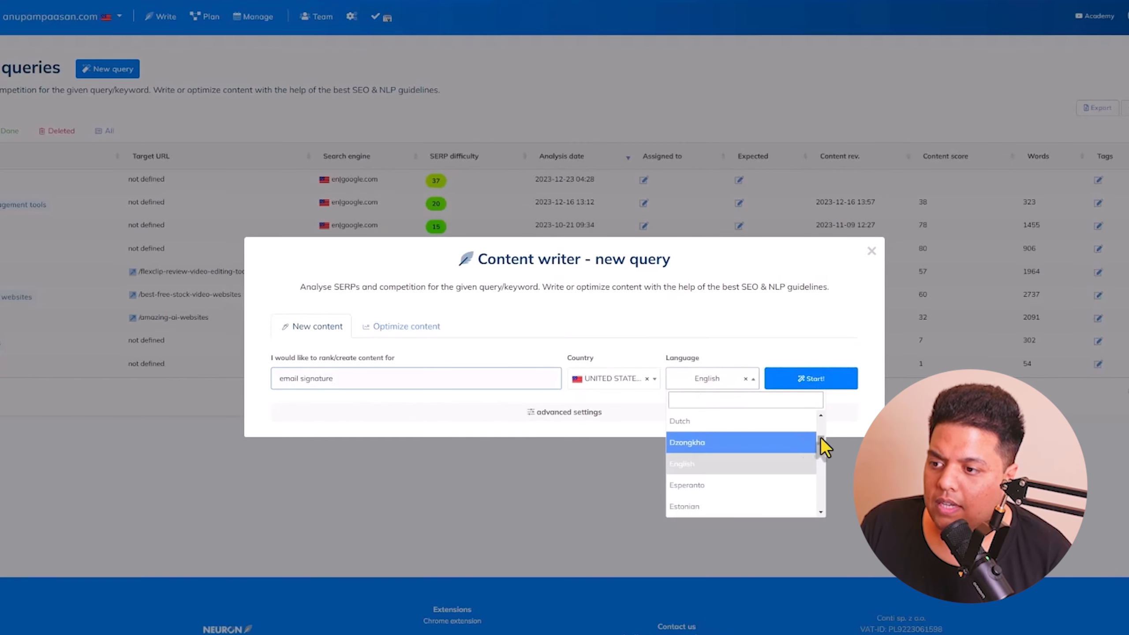
scroll(823, 489, up, 10)
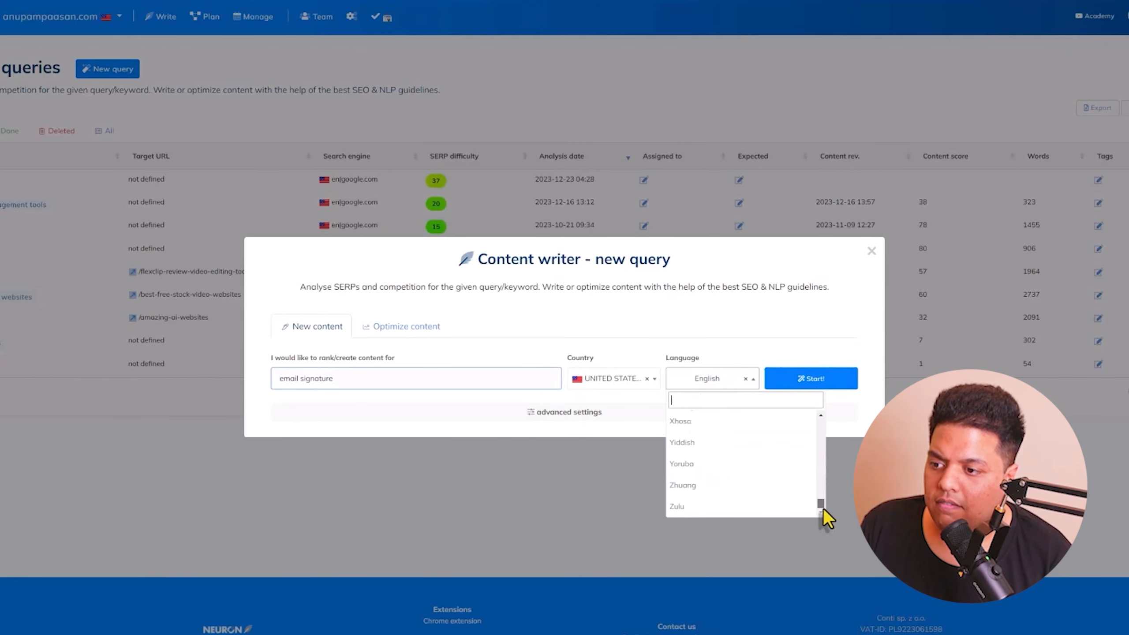
click(815, 383)
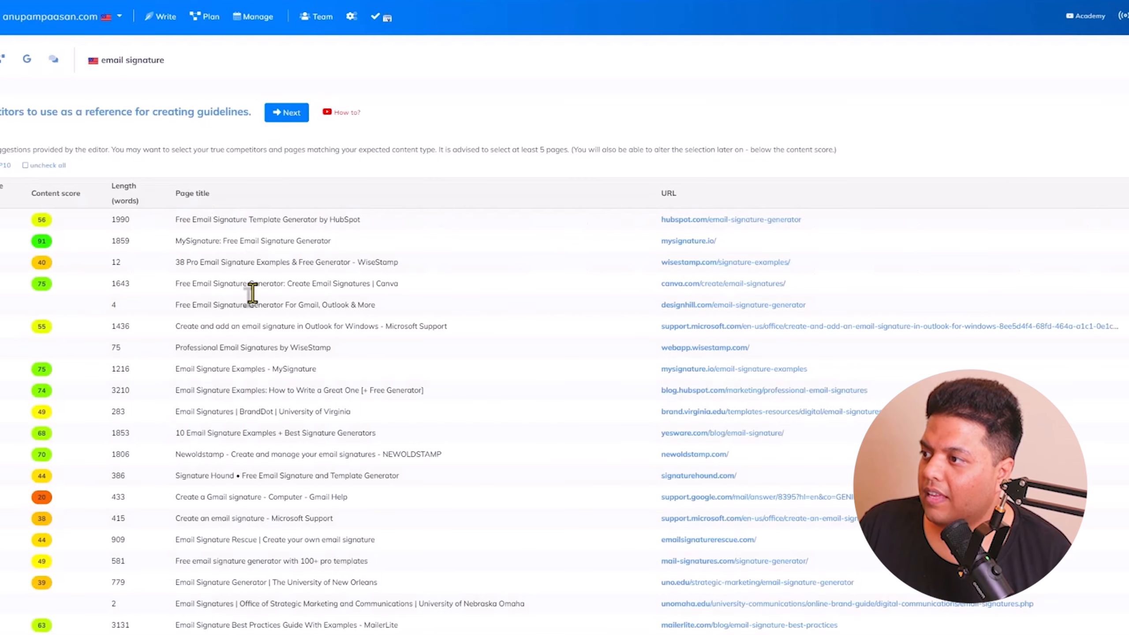
Review the competitor pages' content scores, word counts and titles, and continue to the content editor.
scroll(127, 226, down, 2)
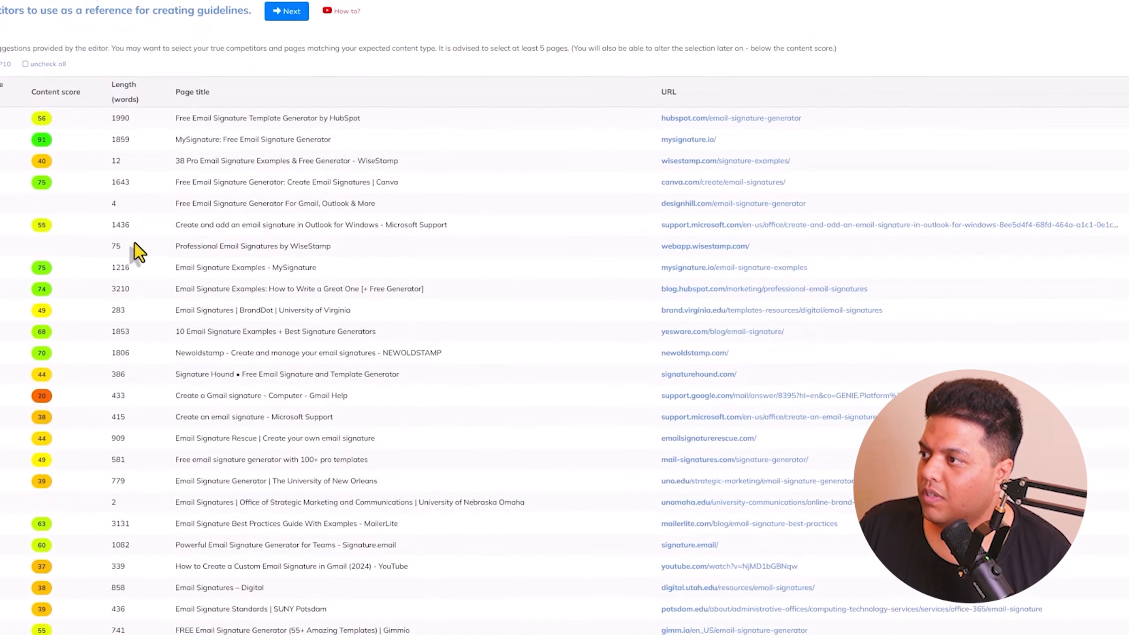
scroll(139, 202, up, 1)
scroll(96, 202, down, 1)
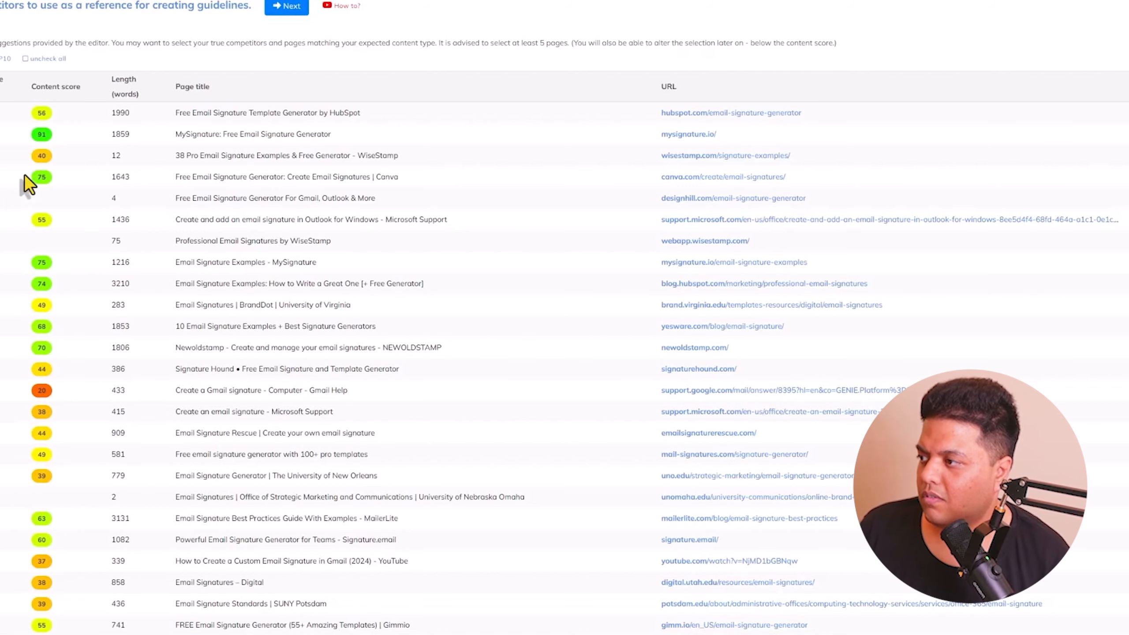
scroll(385, 274, down, 3)
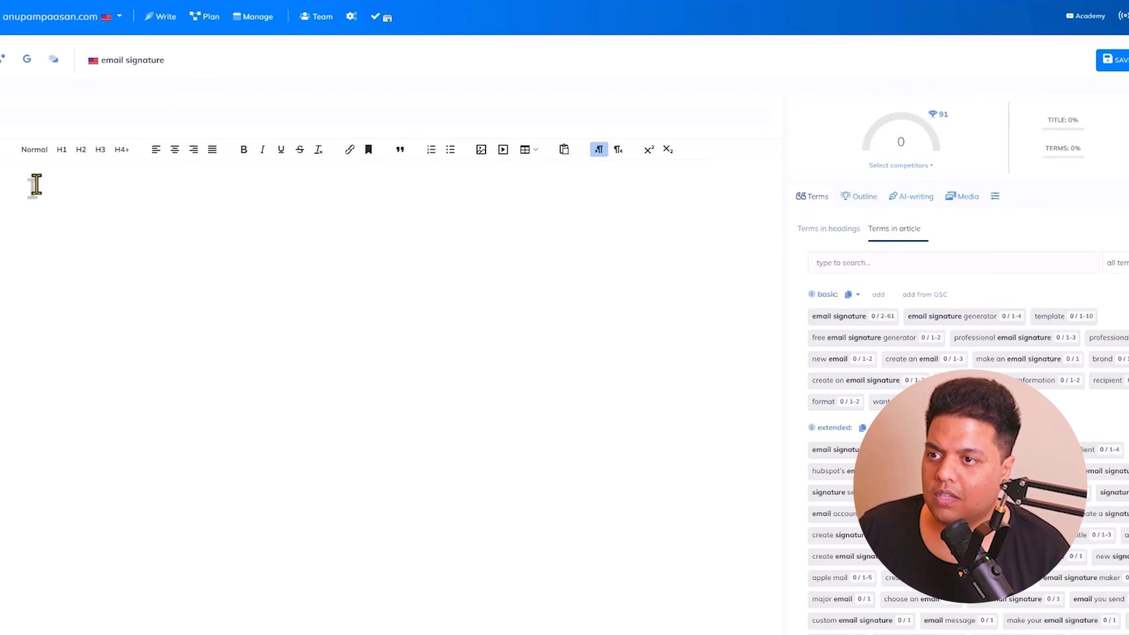
click(391, 117)
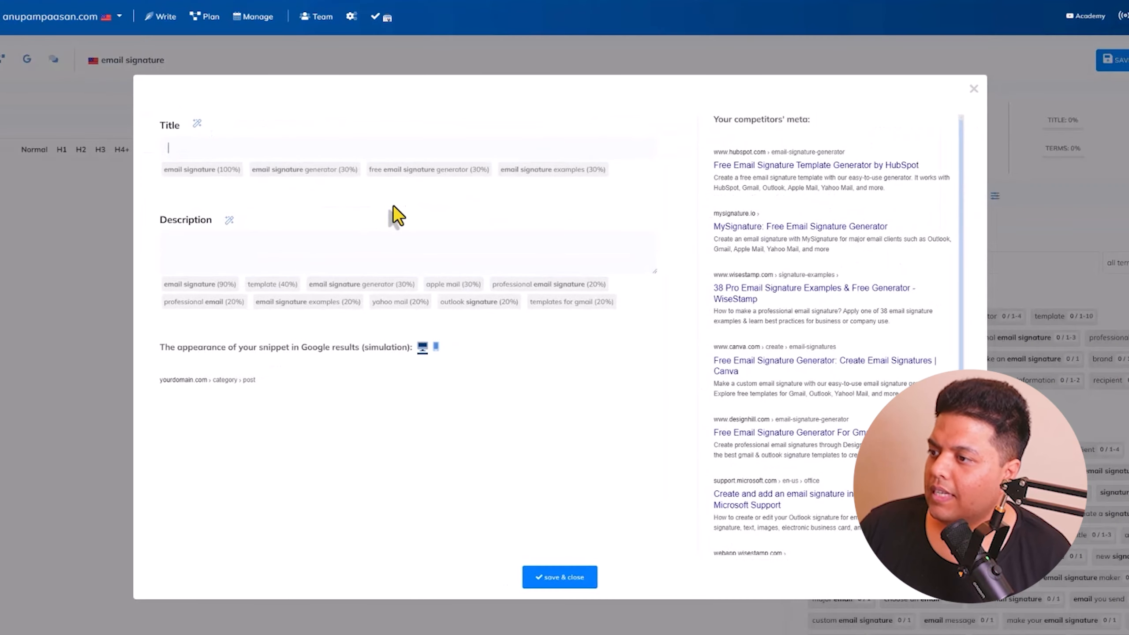
click(214, 149)
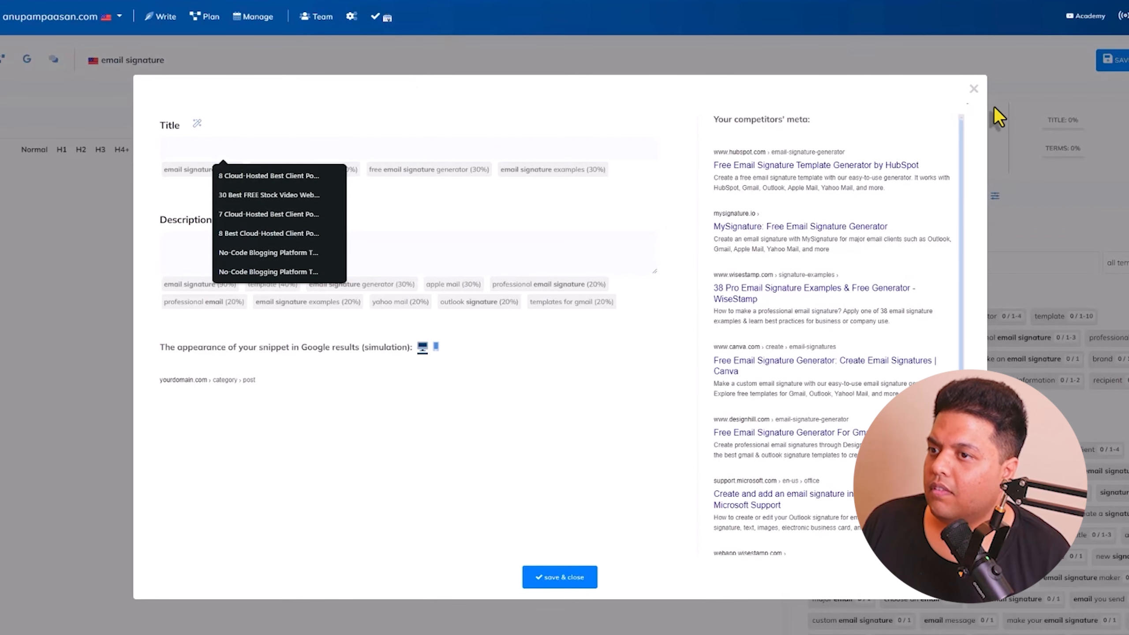
click(973, 89)
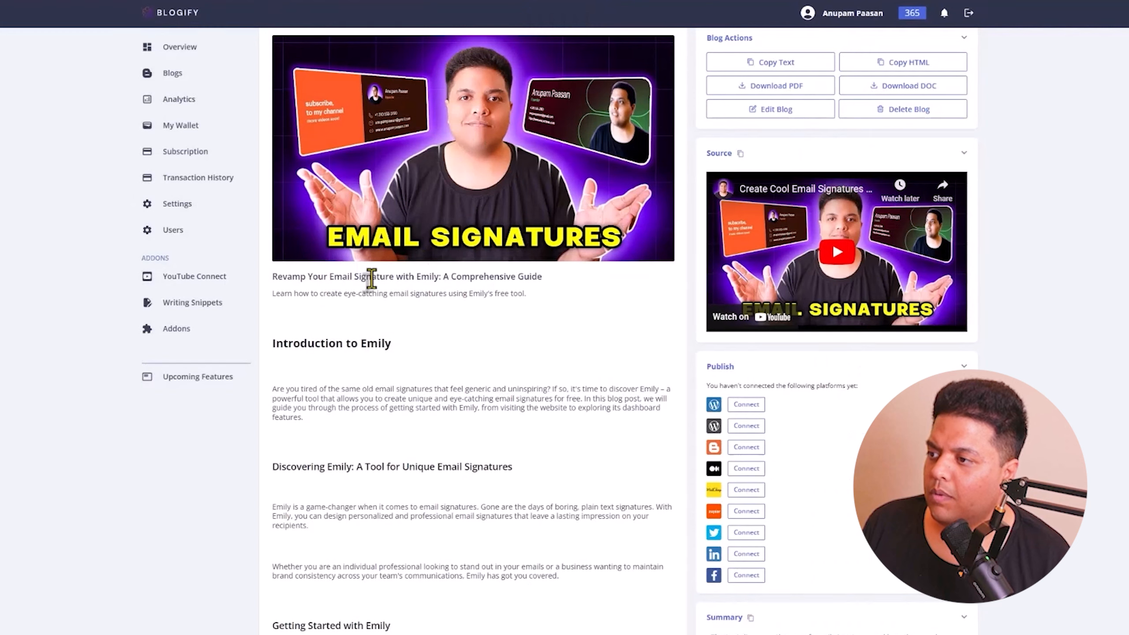
Copy the Blogify post's title into the NeuronWriter title field, changing Emily to Emailee.
triple_click(446, 277)
key(ctrl+c)
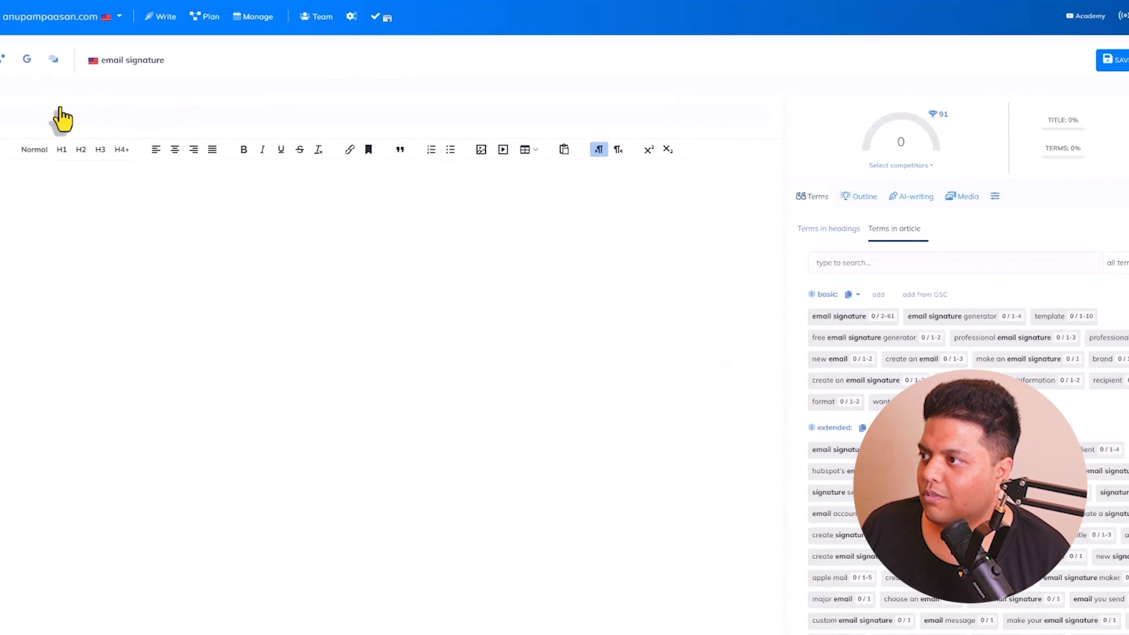
click(61, 116)
key(ctrl+v)
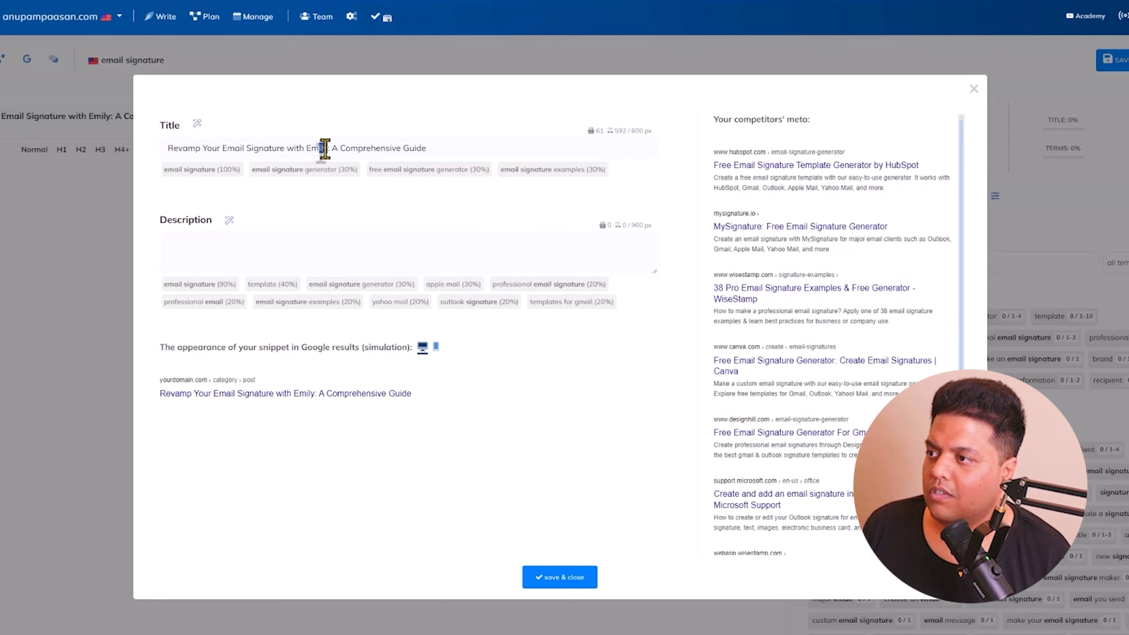
text(ailee)
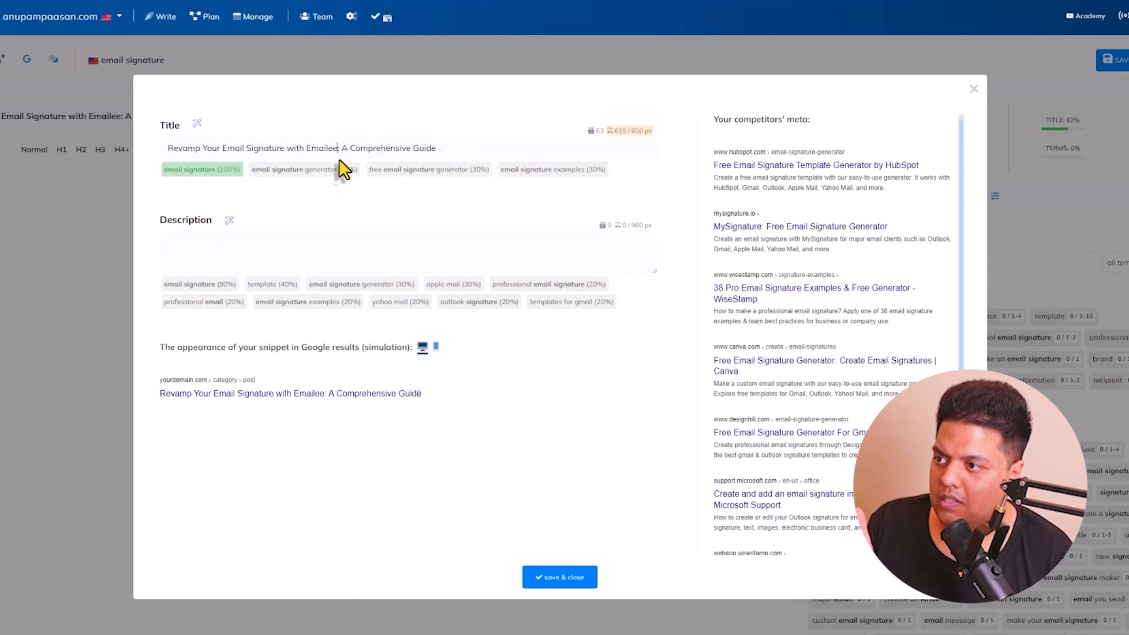
Generate the meta description with AI and save the title and description.
click(253, 255)
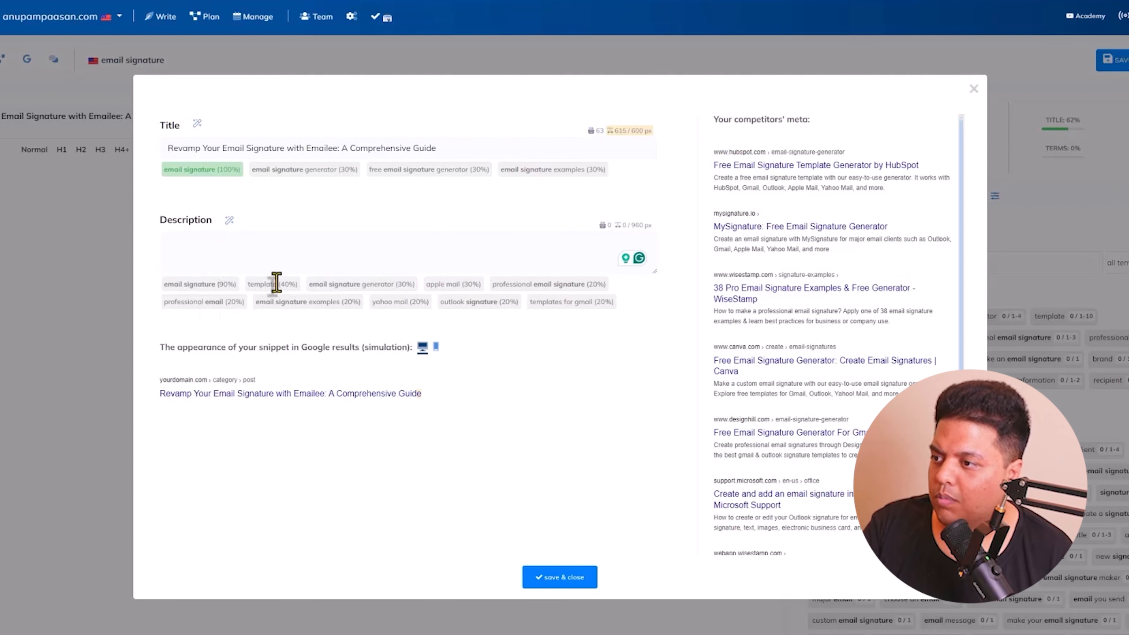
click(229, 221)
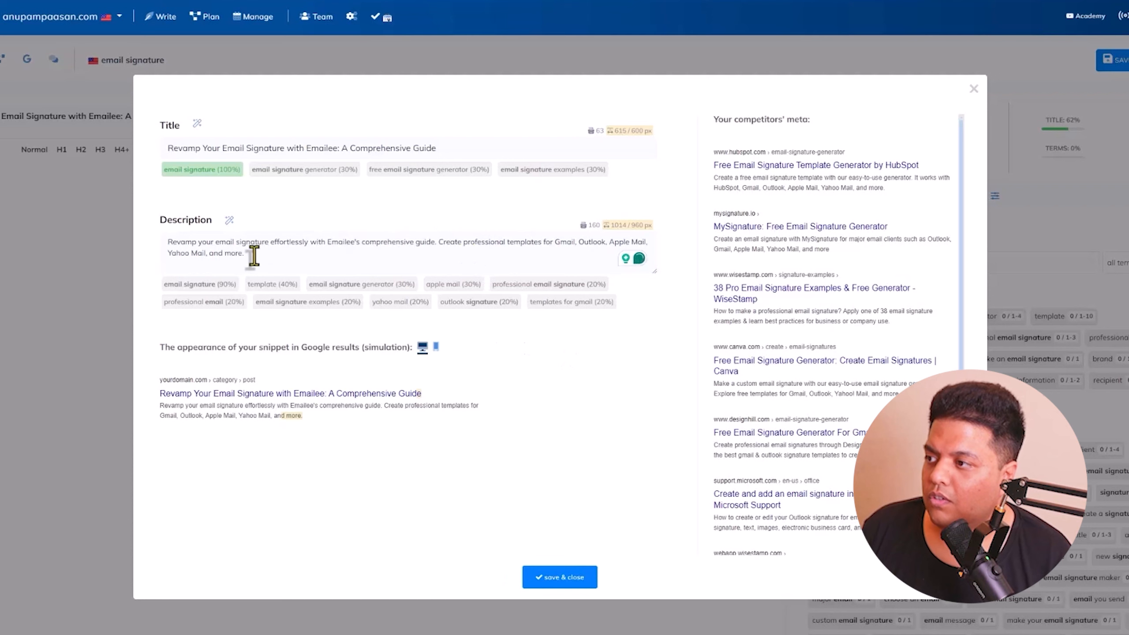
click(554, 578)
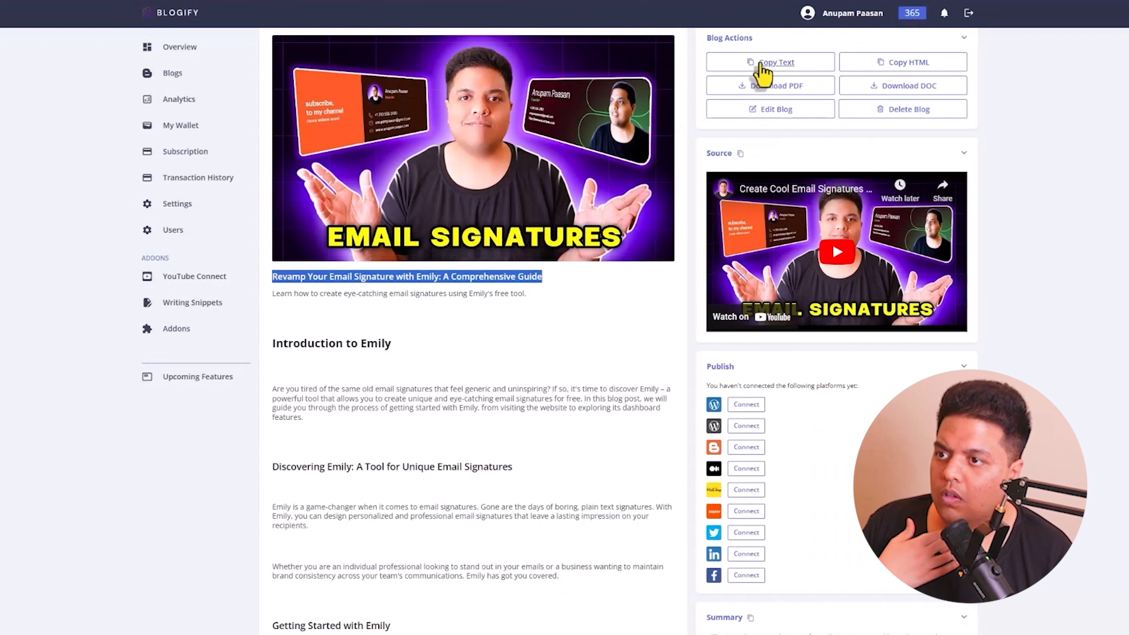
Copy the full article text from Blogify and paste it into the NeuronWriter content editor.
click(762, 71)
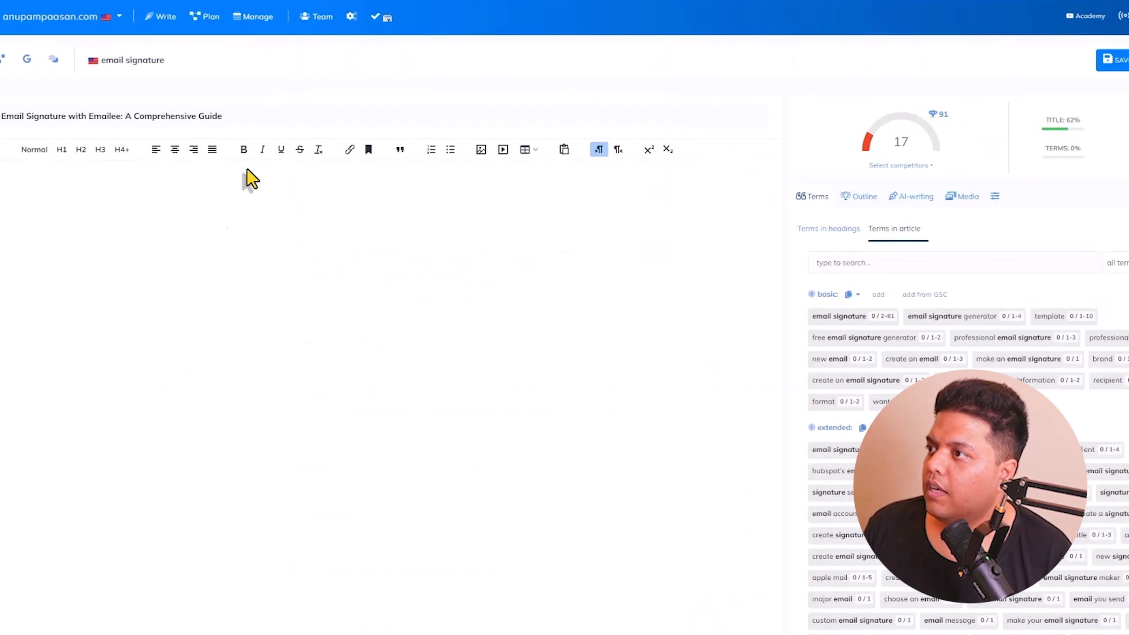
click(31, 181)
key(ctrl+v)
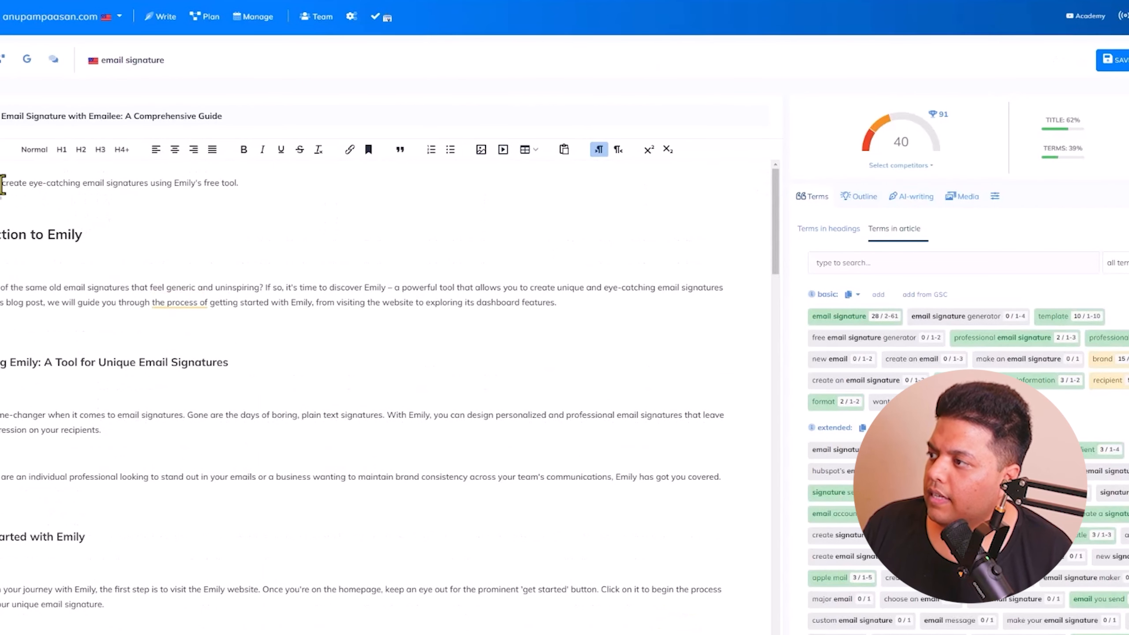
Replace Emily with Emailee in the subtitle and introduction heading, and with emailee in the introduction's first paragraph.
drag(186, 182, 195, 183)
text(ailee)
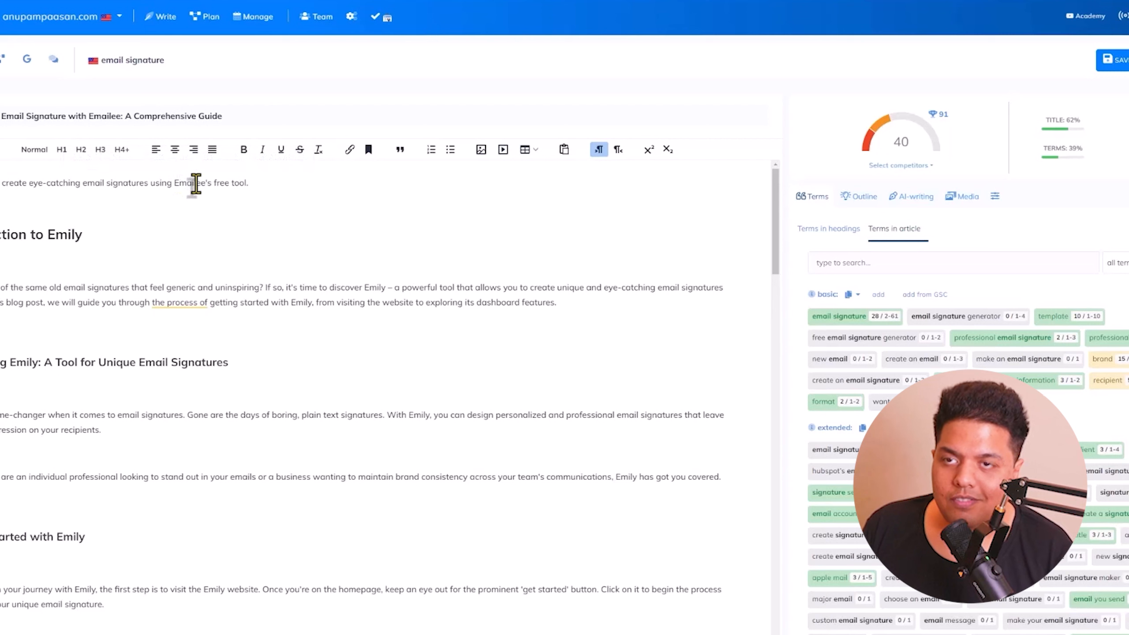
drag(88, 235, 47, 235)
text(ailee)
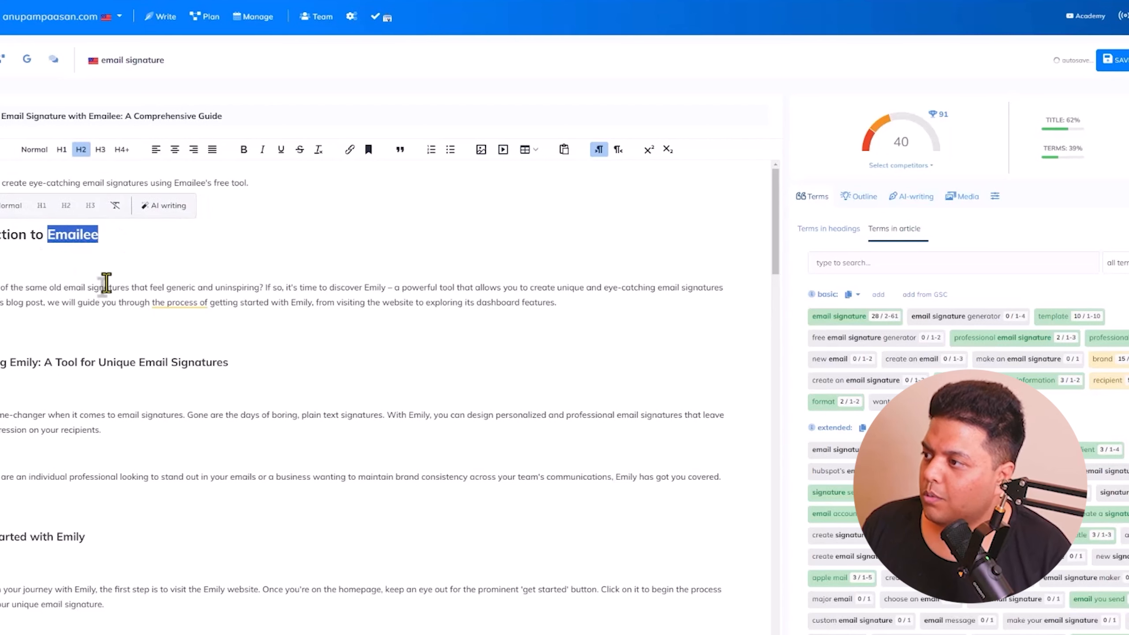
double_click(382, 289)
key(ctrl+v)
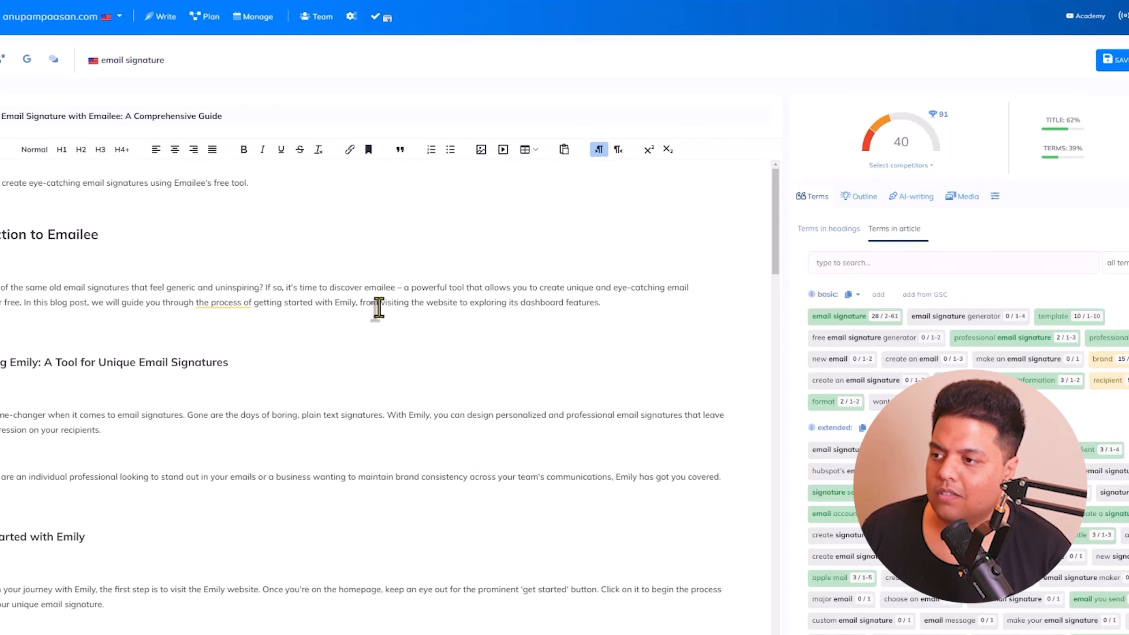
scroll(378, 307, down, 15)
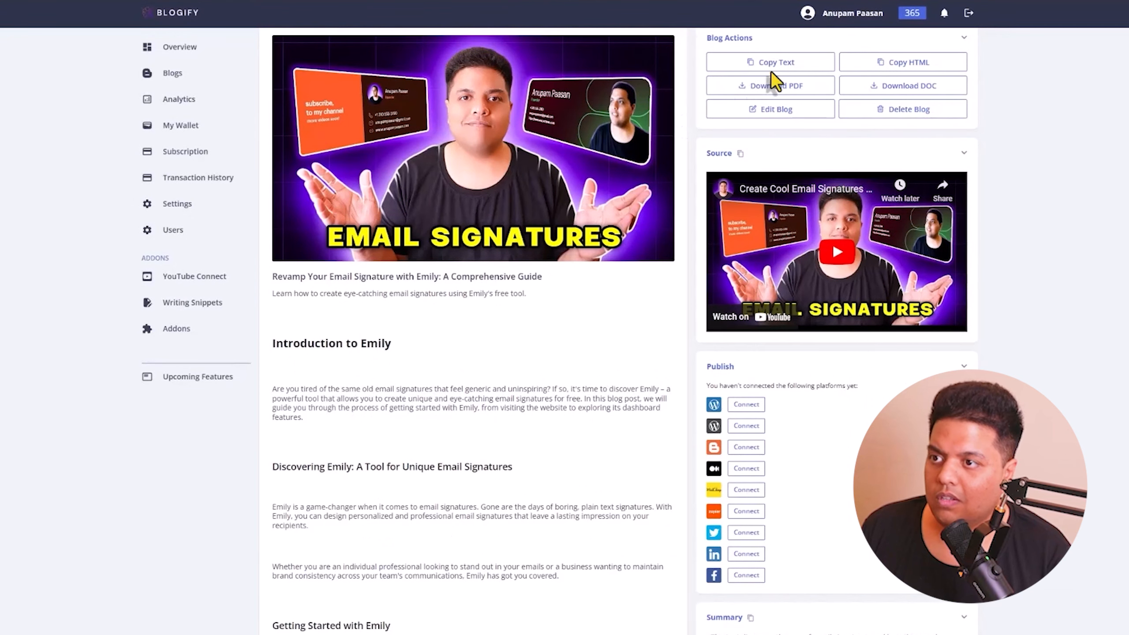
Copy the article text from Blogify into Claude, request "Rename Emily to Emailee in the entire thing", and review the rewritten text.
click(778, 66)
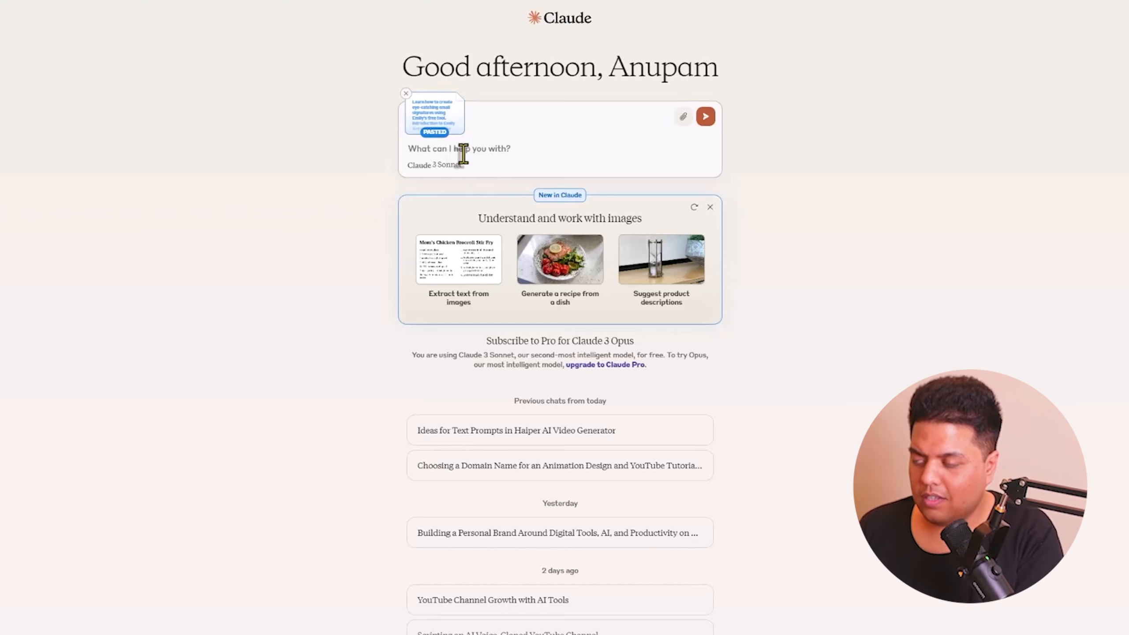
text(Reno)
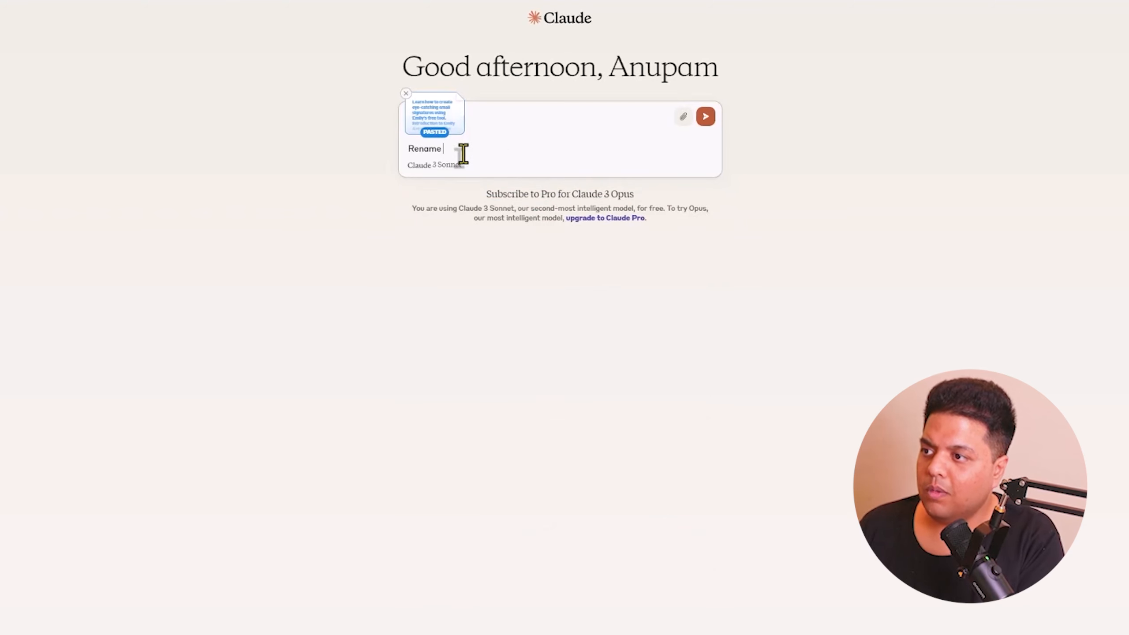
text(me Emily to Emailee in the whole)
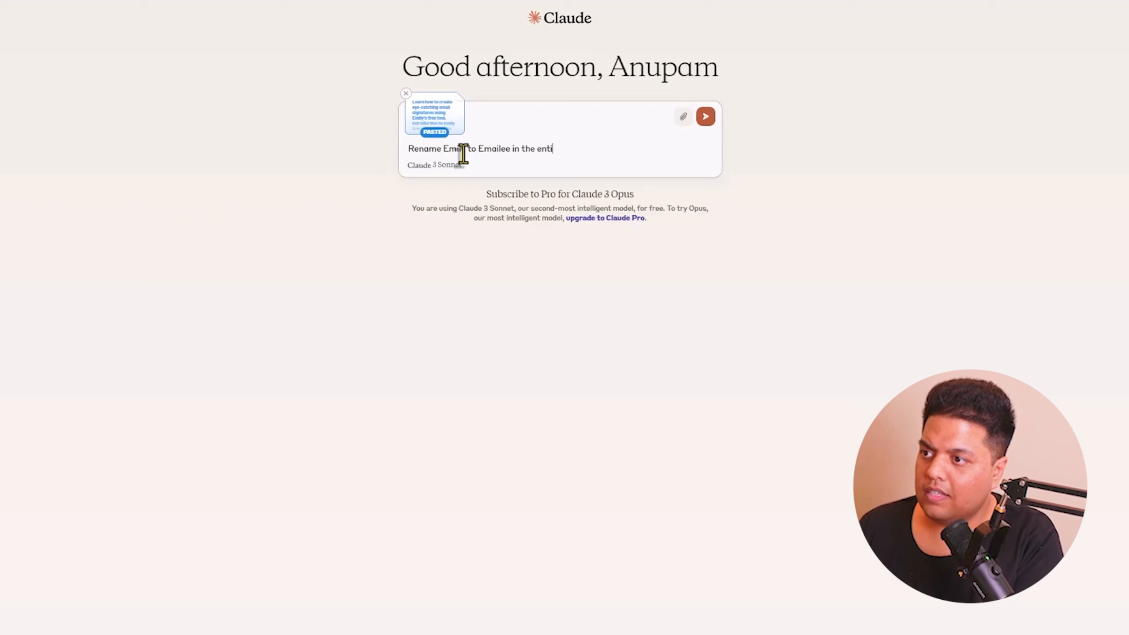
text(thing)
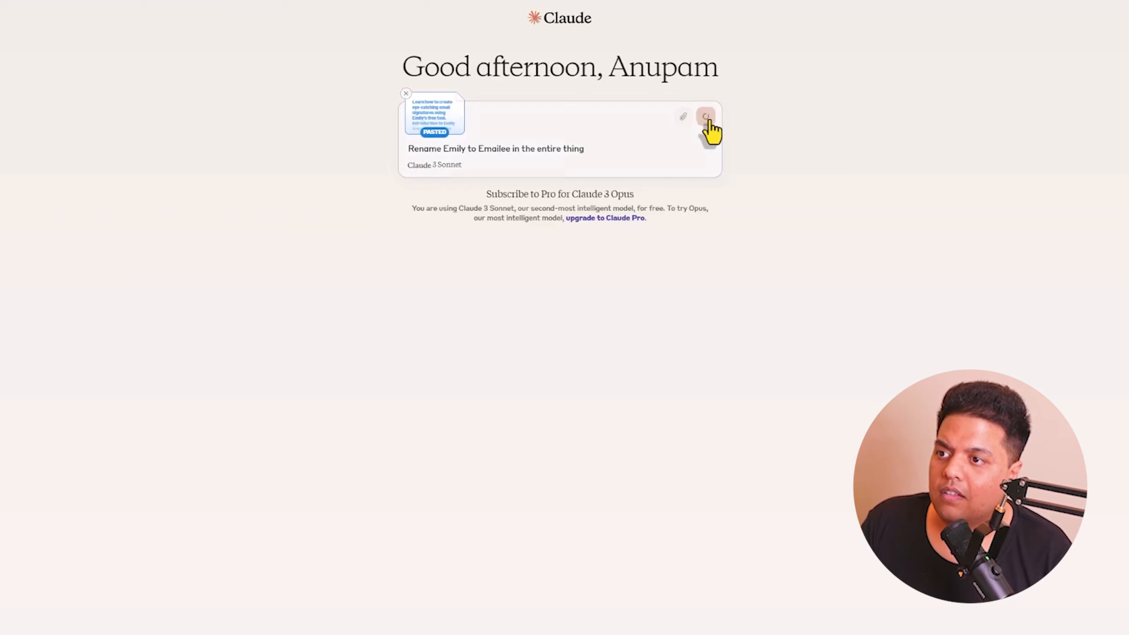
click(706, 119)
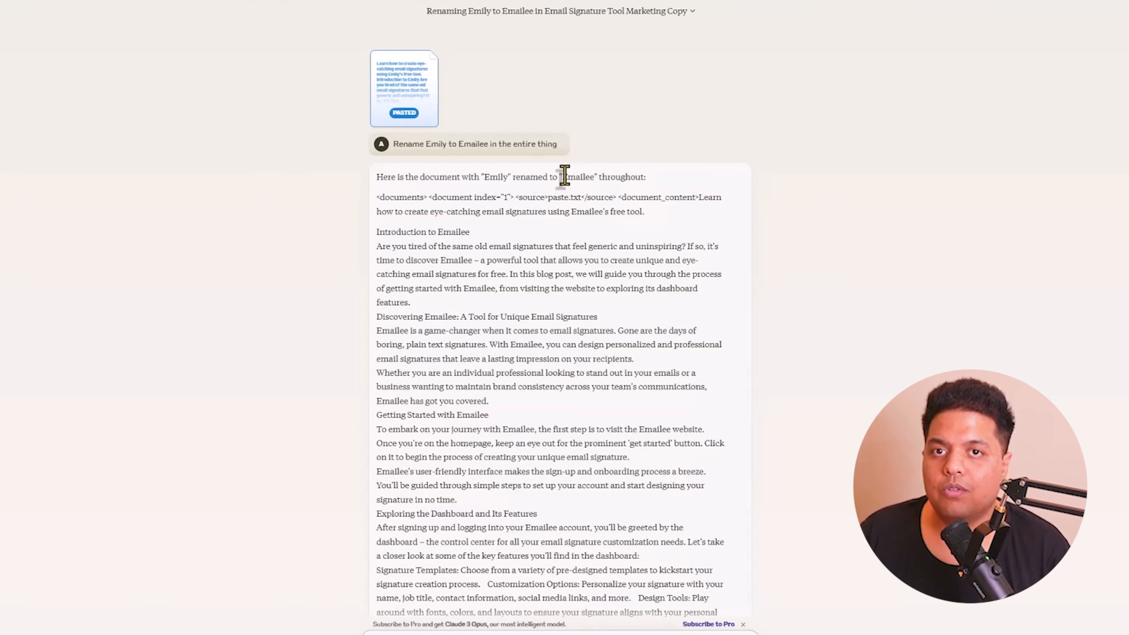
scroll(514, 247, down, 3)
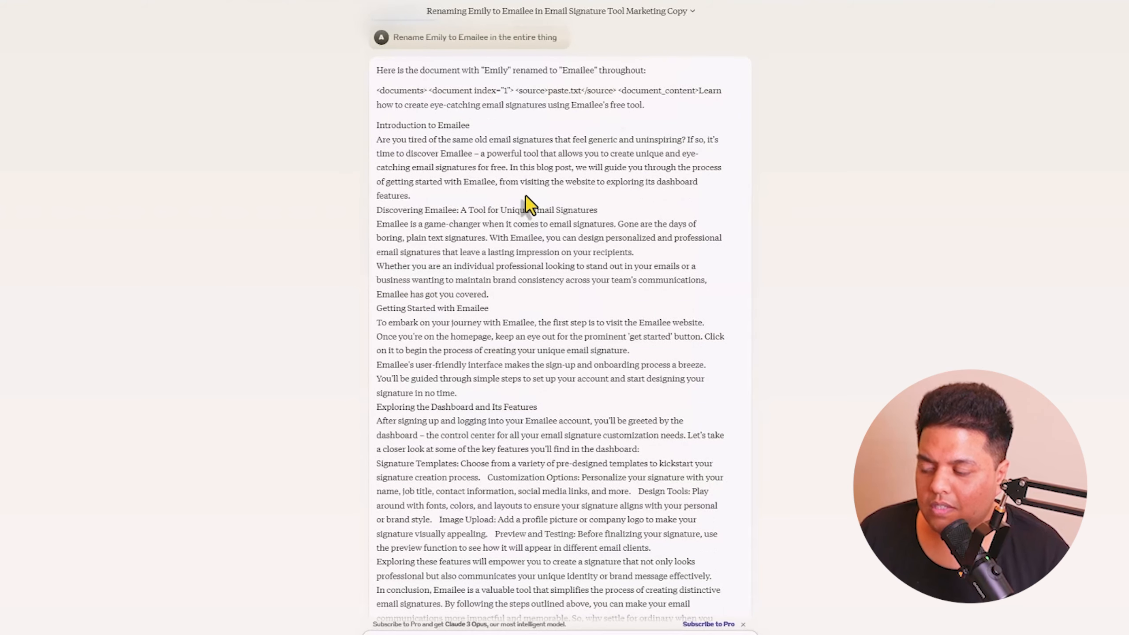
Copy the renamed article from Claude and paste it over the existing article in the NeuronWriter editor.
scroll(565, 280, up, 3)
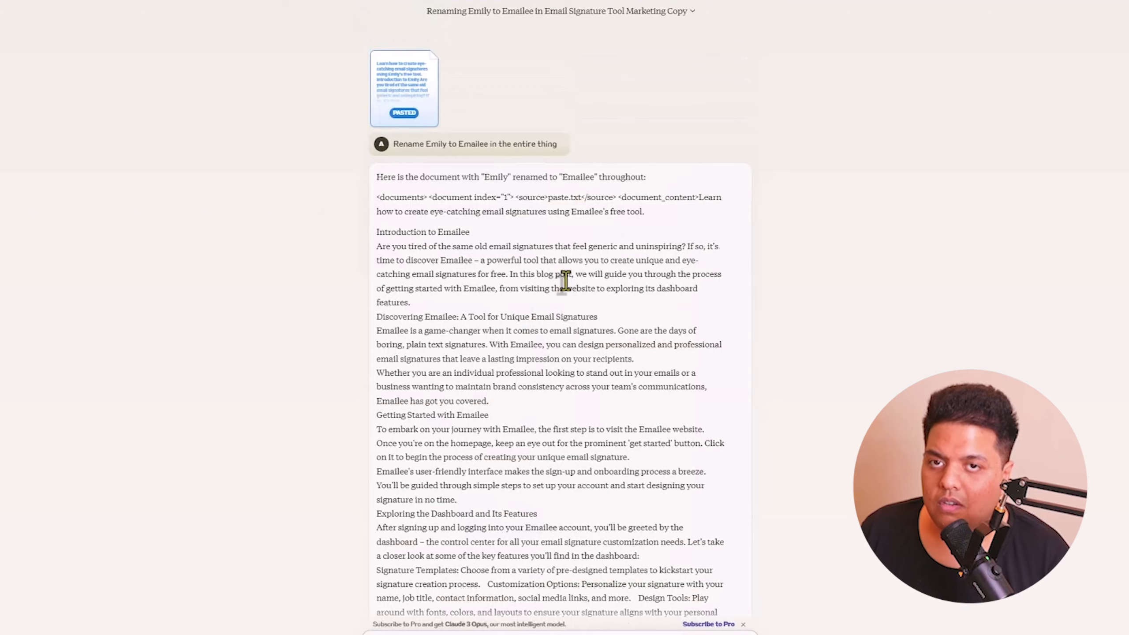
scroll(565, 281, down, 15)
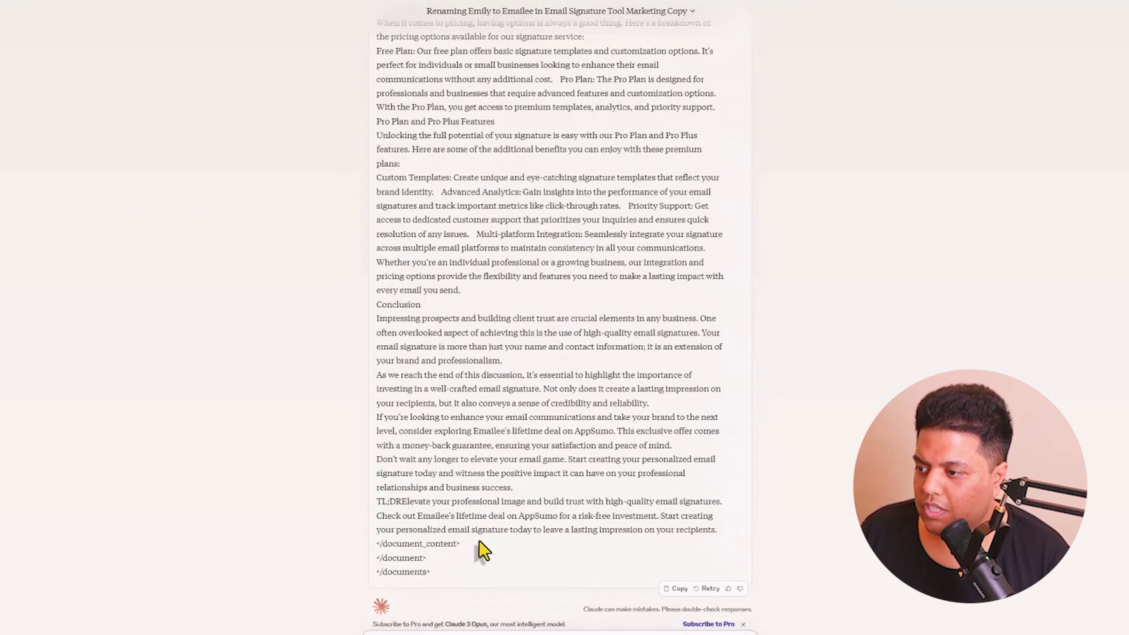
scroll(637, 446, up, 8)
drag(715, 530, 699, 185)
scroll(576, 396, up, 10)
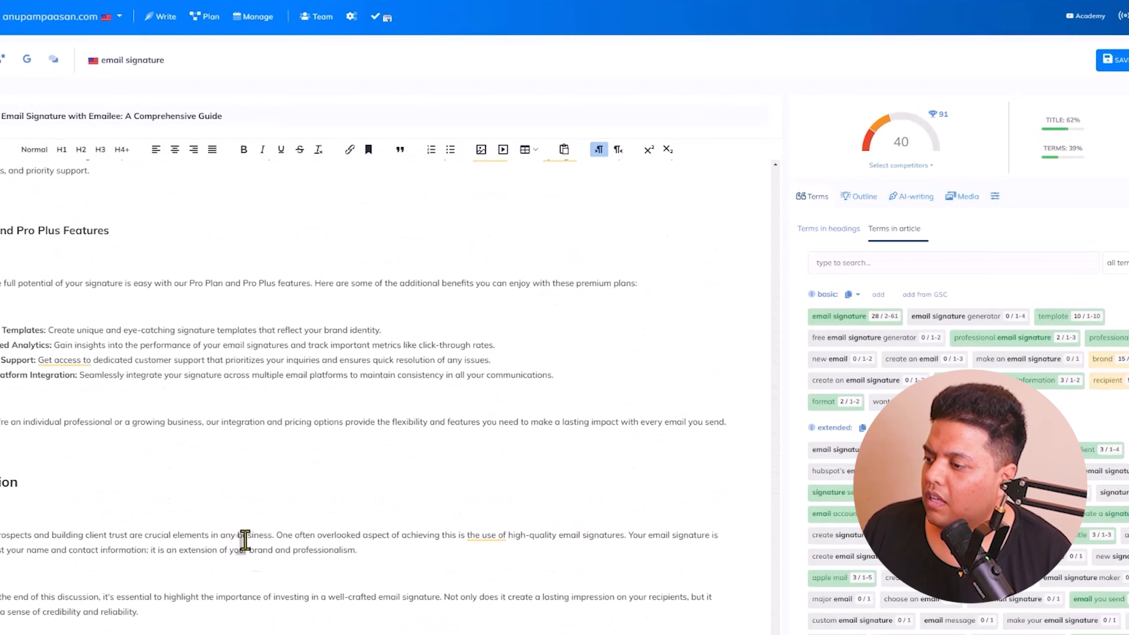
scroll(245, 537, down, 2)
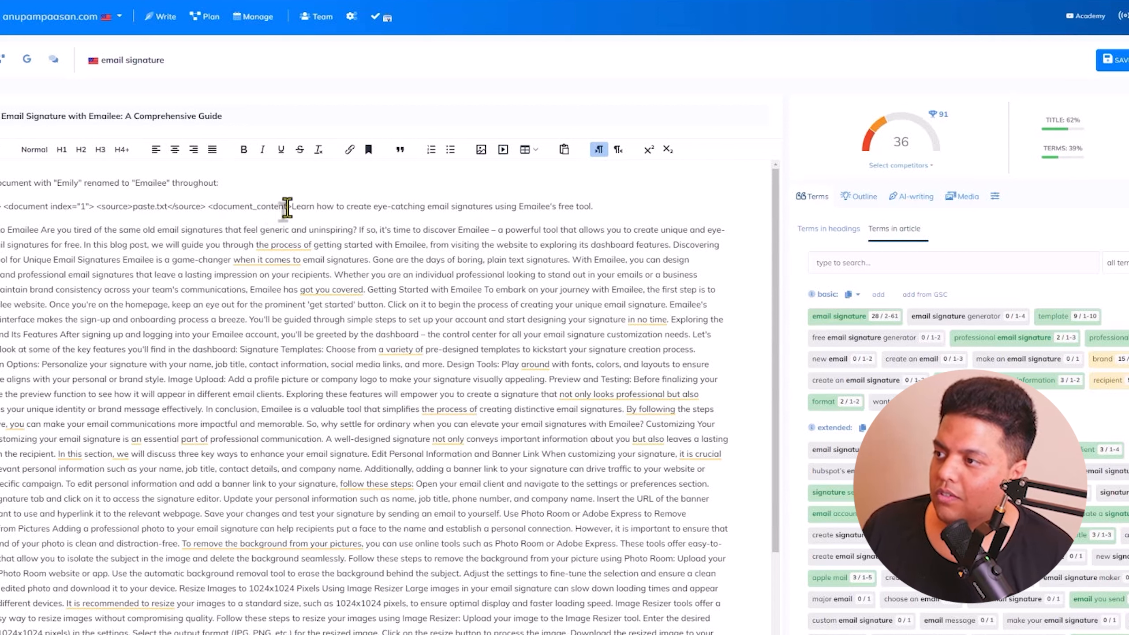
Delete the stray document tags in front of the opening line and select the leftover introductory text.
drag(291, 207, 1, 207)
key(BackSpace)
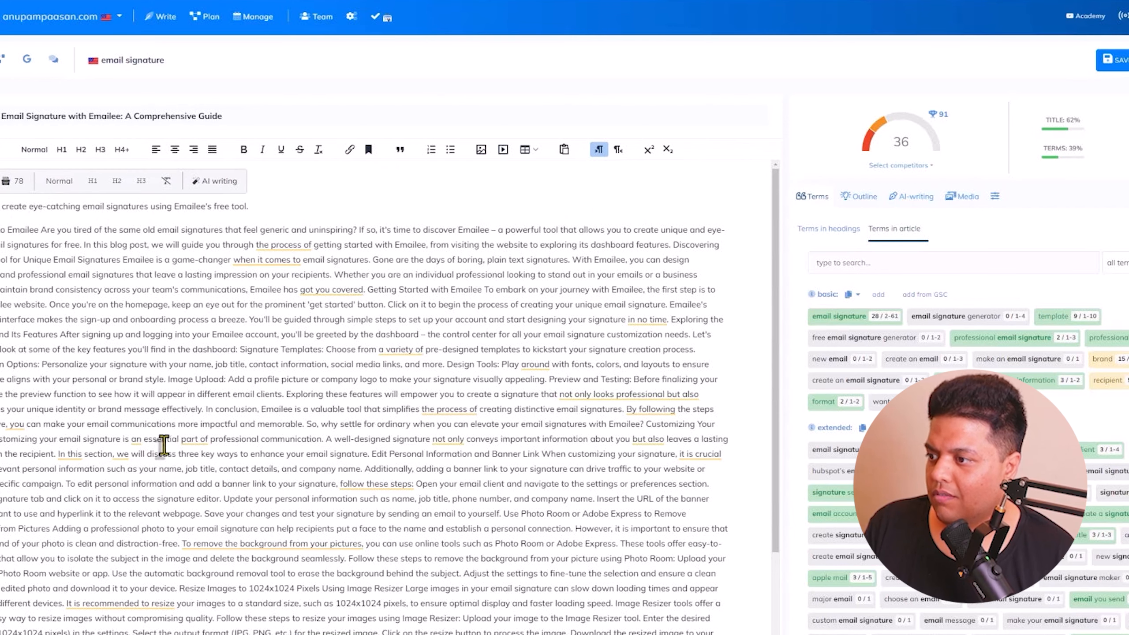
drag(3, 182, 42, 292)
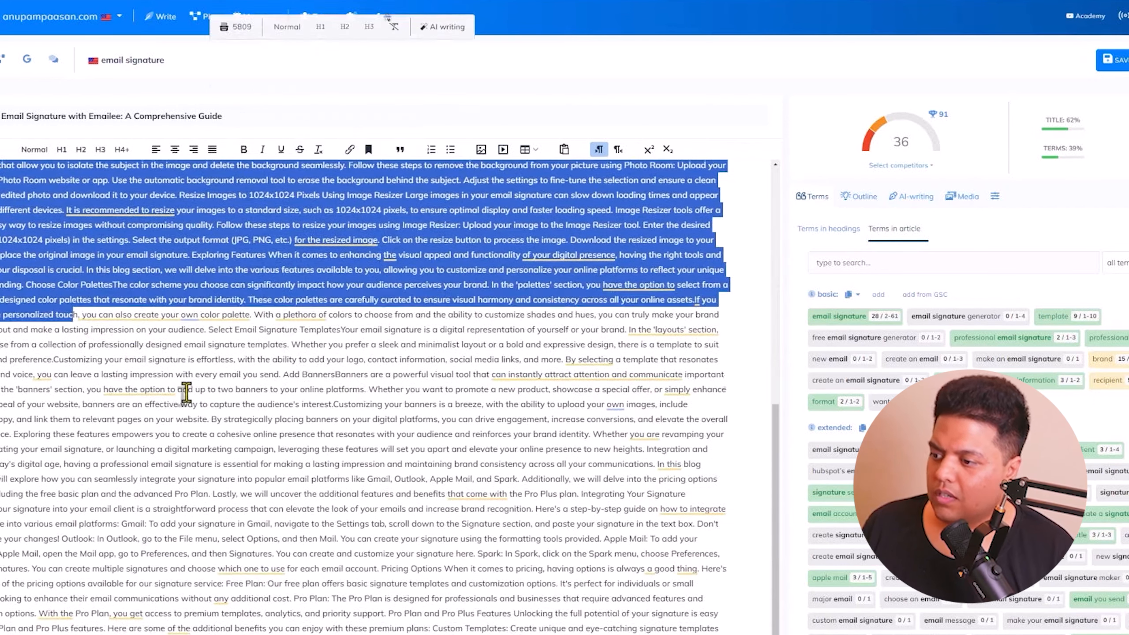
Clear the NeuronWriter editor and paste in the original formatted article text copied from Blogify.
key(ctrl+a)
key(Delete)
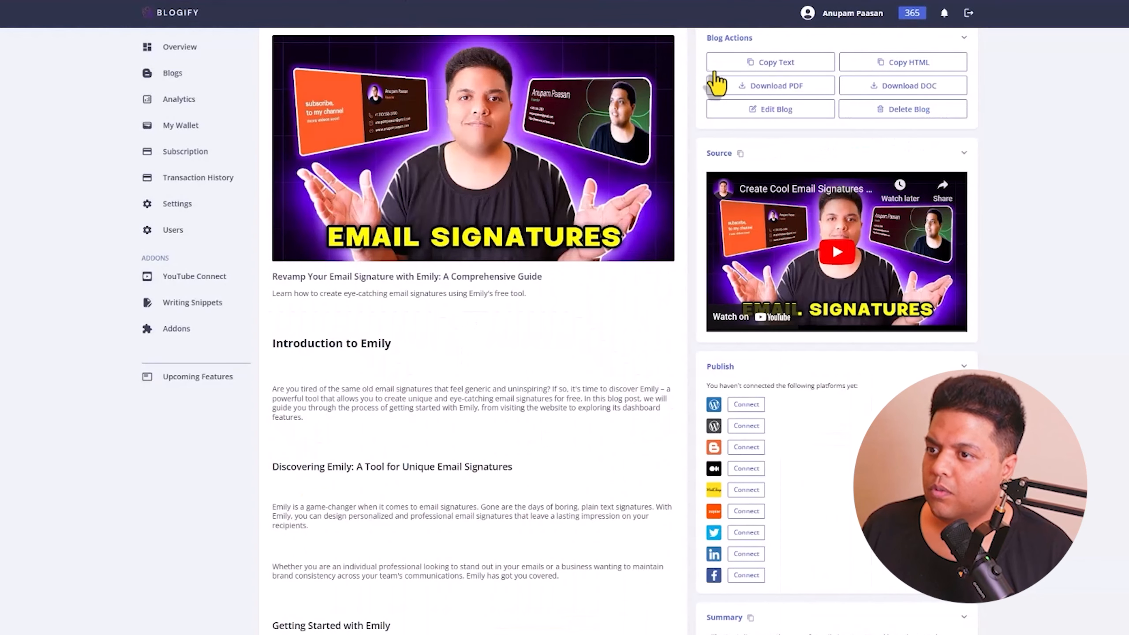
click(776, 66)
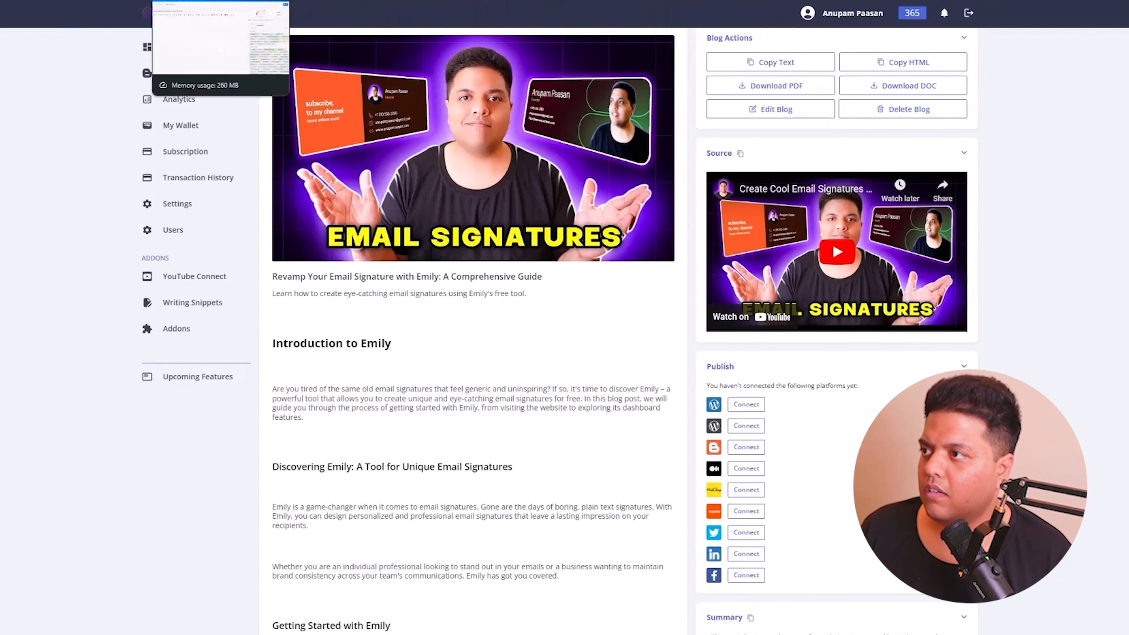
click(196, 0)
click(21, 191)
key(ctrl+v)
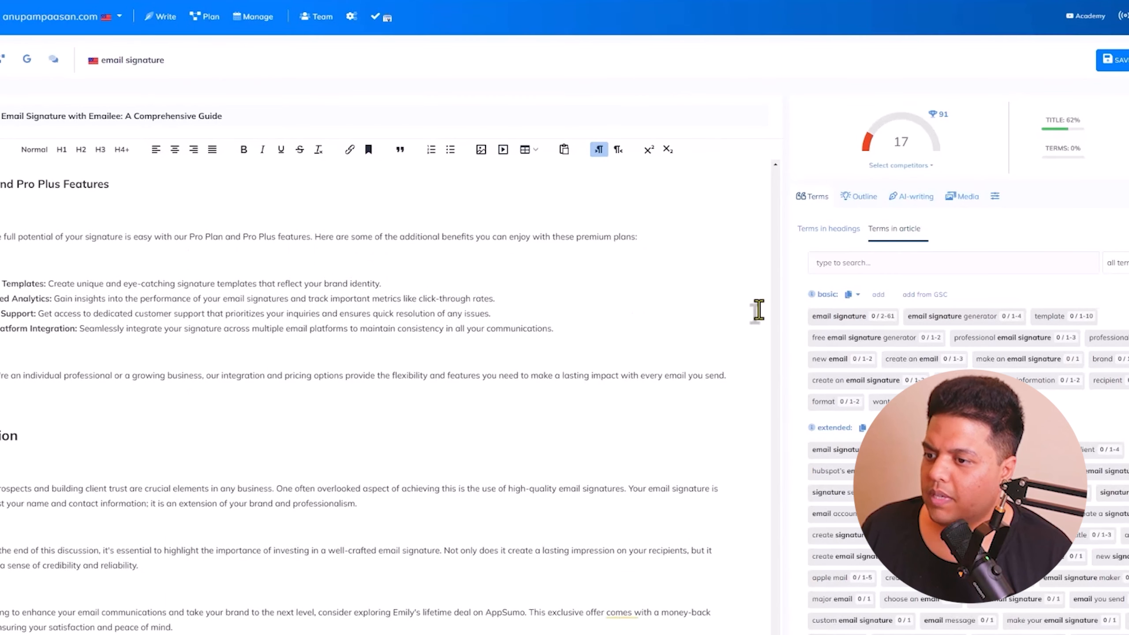
Examine the pasted article's content score, word count targets and suggested basic and extended terms against the competitors.
scroll(508, 305, down, 10)
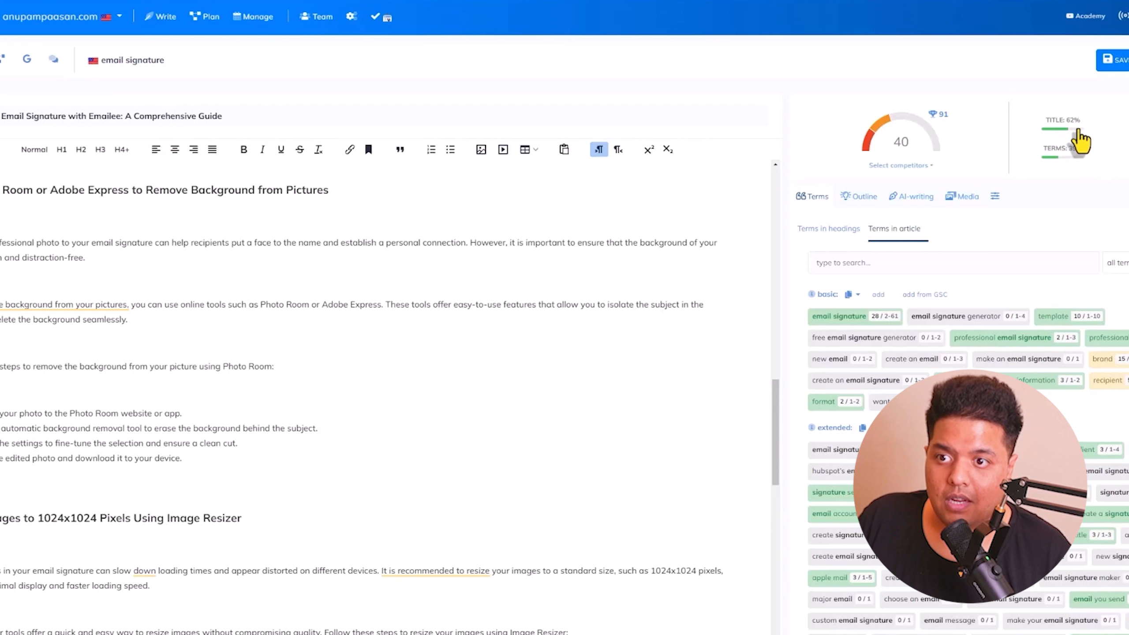
mouse_move(1114, 157)
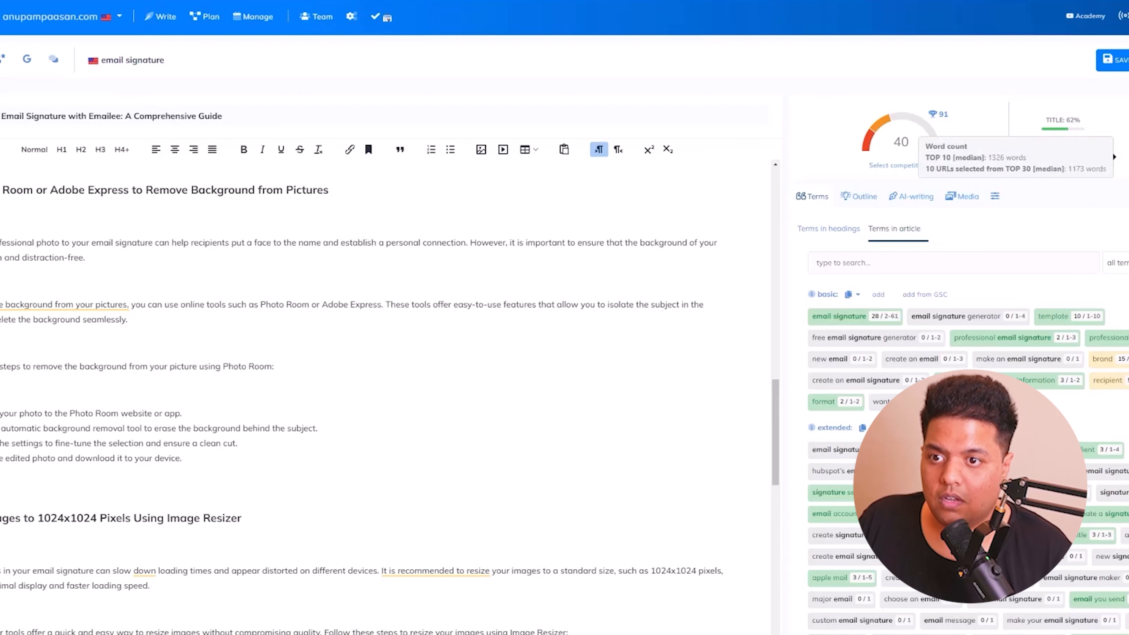
scroll(420, 349, up, 10)
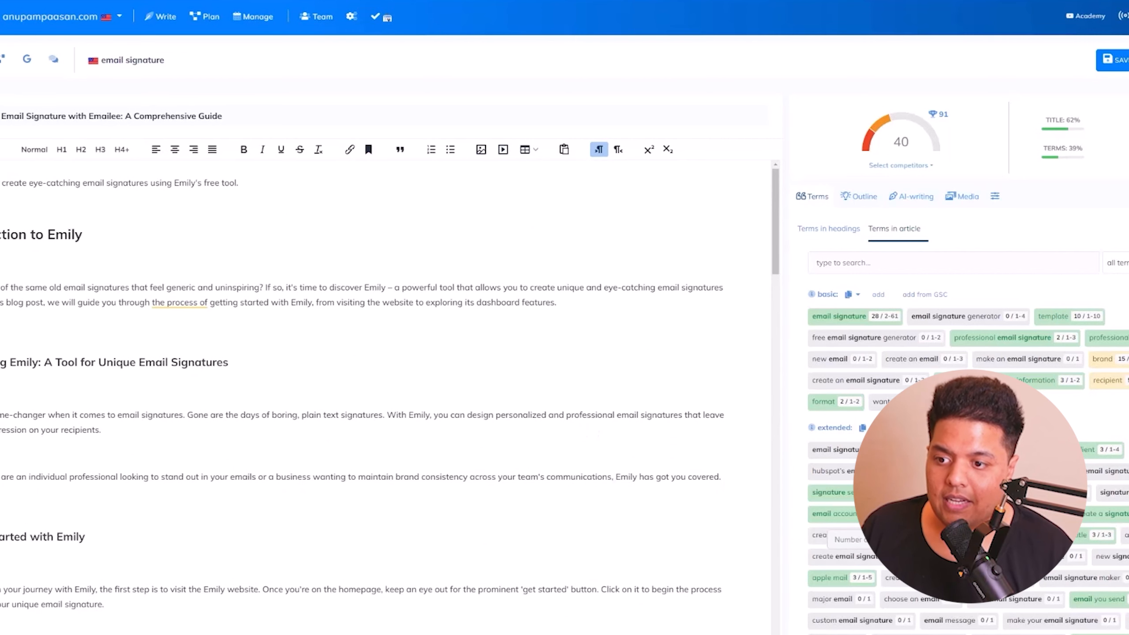
scroll(1075, 550, down, 4)
scroll(1075, 550, down, 1)
scroll(1076, 549, down, 3)
scroll(1076, 550, up, 5)
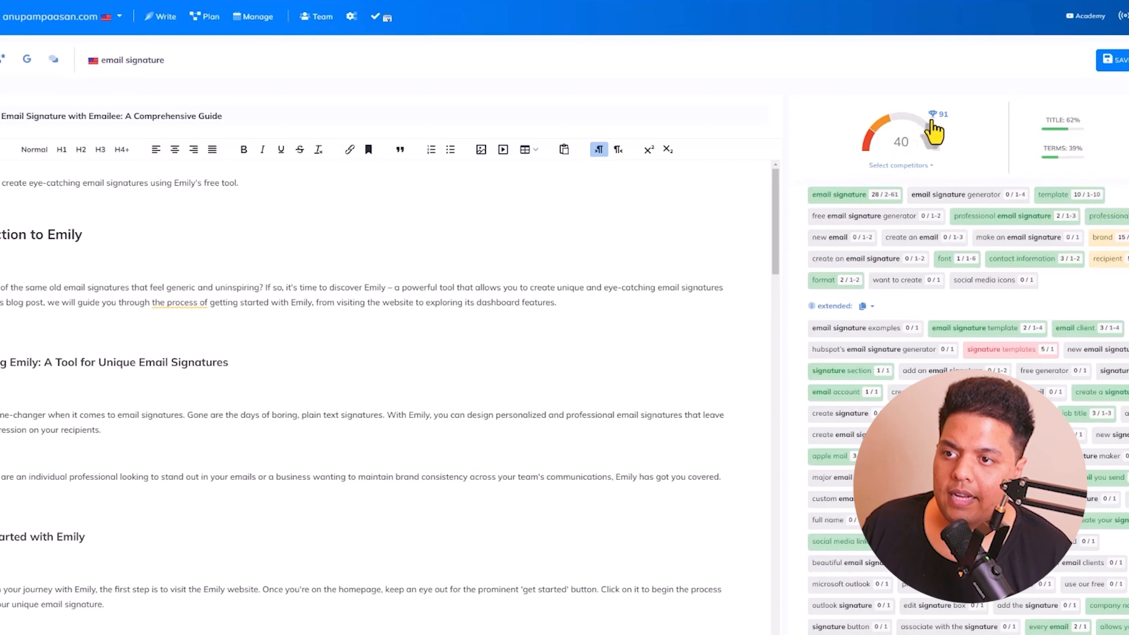
mouse_move(937, 131)
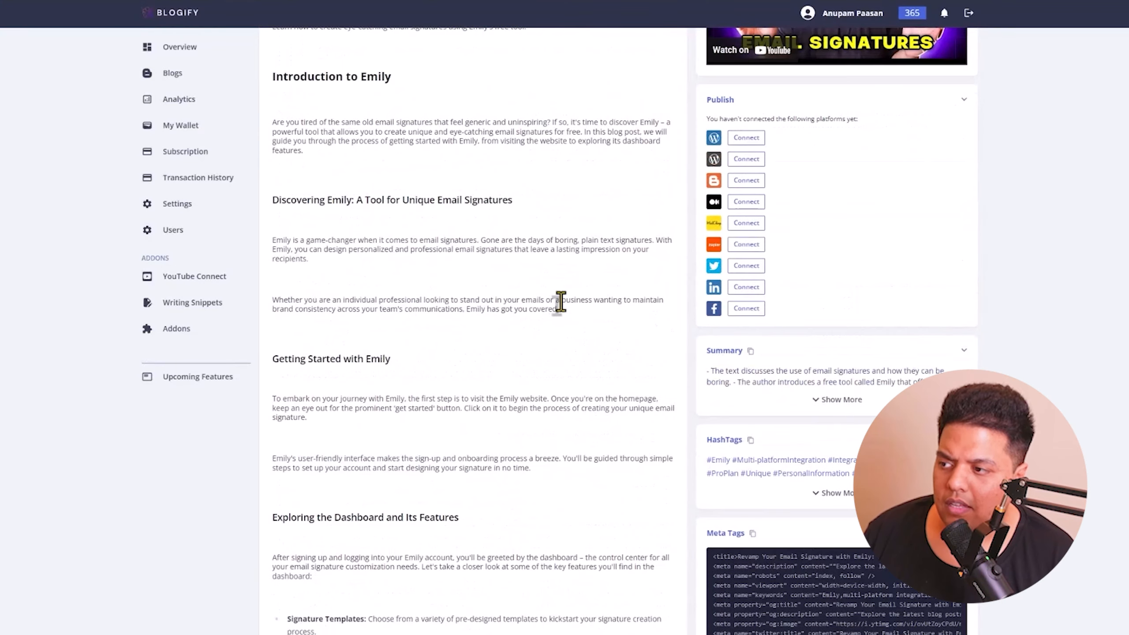
Switch to the Blogify website and compare the prices, credits and features of its subscription plans.
scroll(547, 303, up, 7)
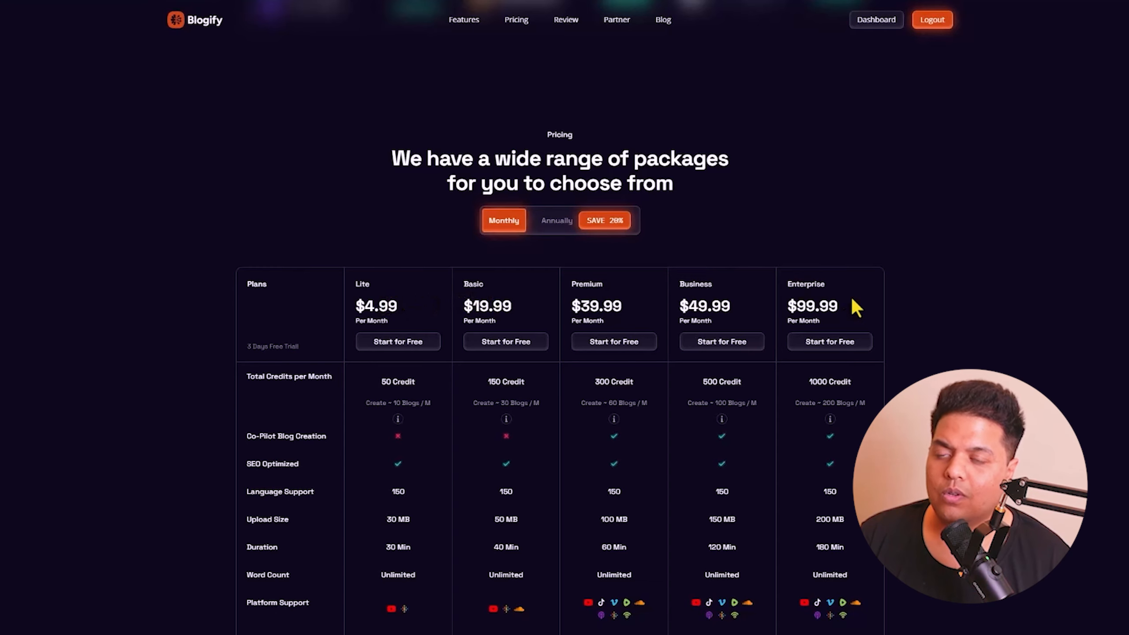
scroll(400, 311, down, 2)
scroll(657, 425, down, 2)
scroll(656, 424, up, 3)
scroll(657, 425, down, 3)
scroll(657, 426, up, 5)
scroll(560, 395, down, 2)
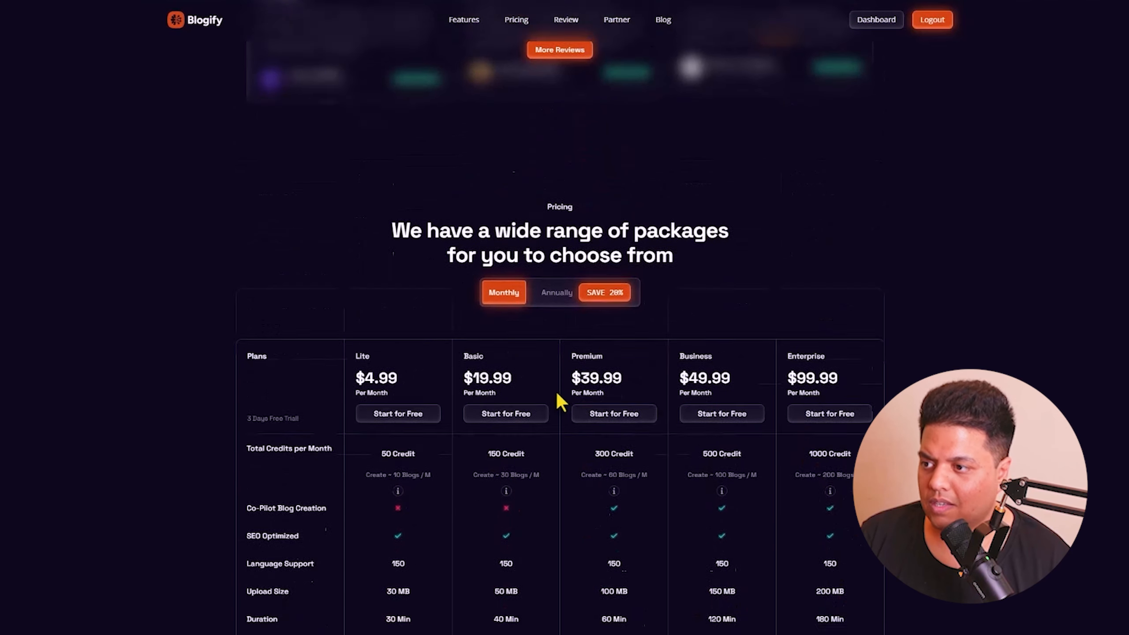
click(553, 223)
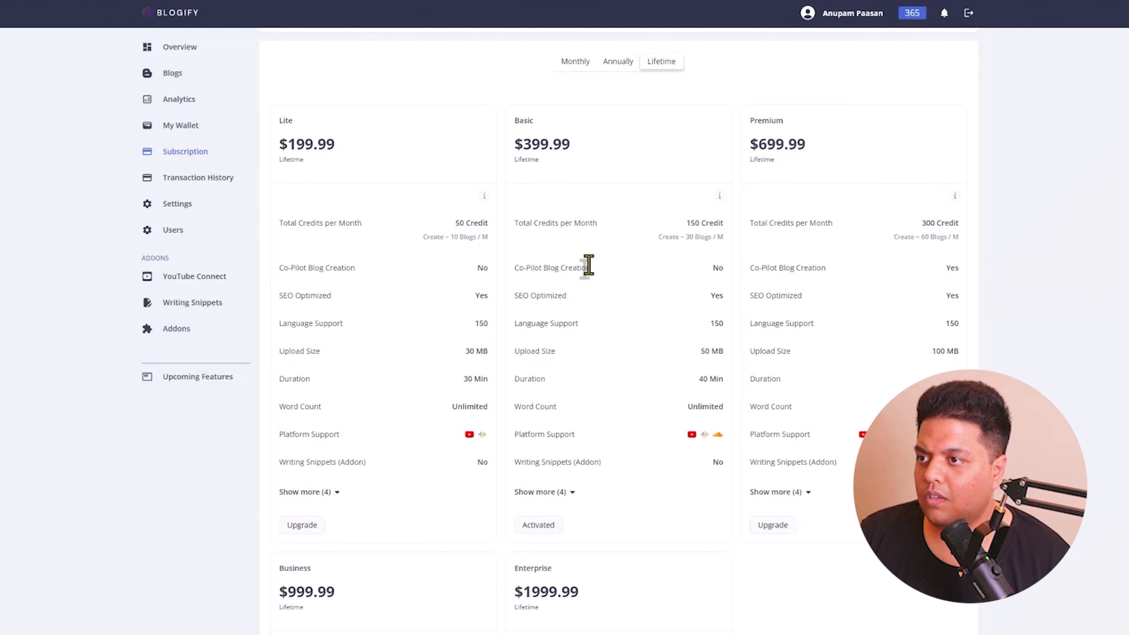
Review the active subscription and compare the lifetime plans in the Blogify account.
scroll(587, 265, up, 3)
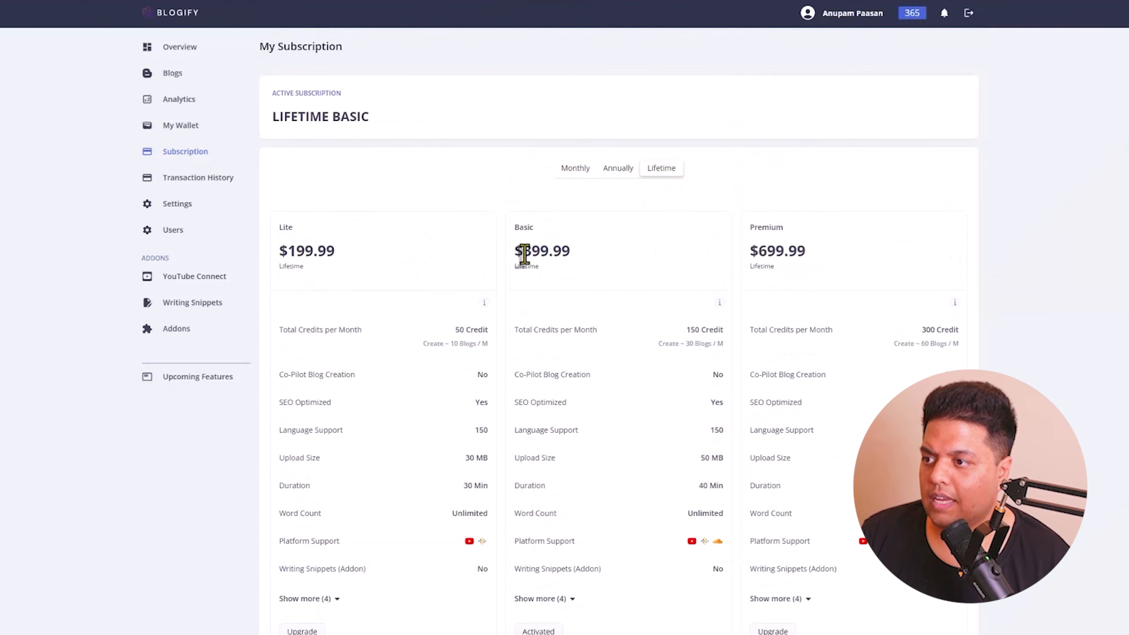
scroll(507, 350, down, 7)
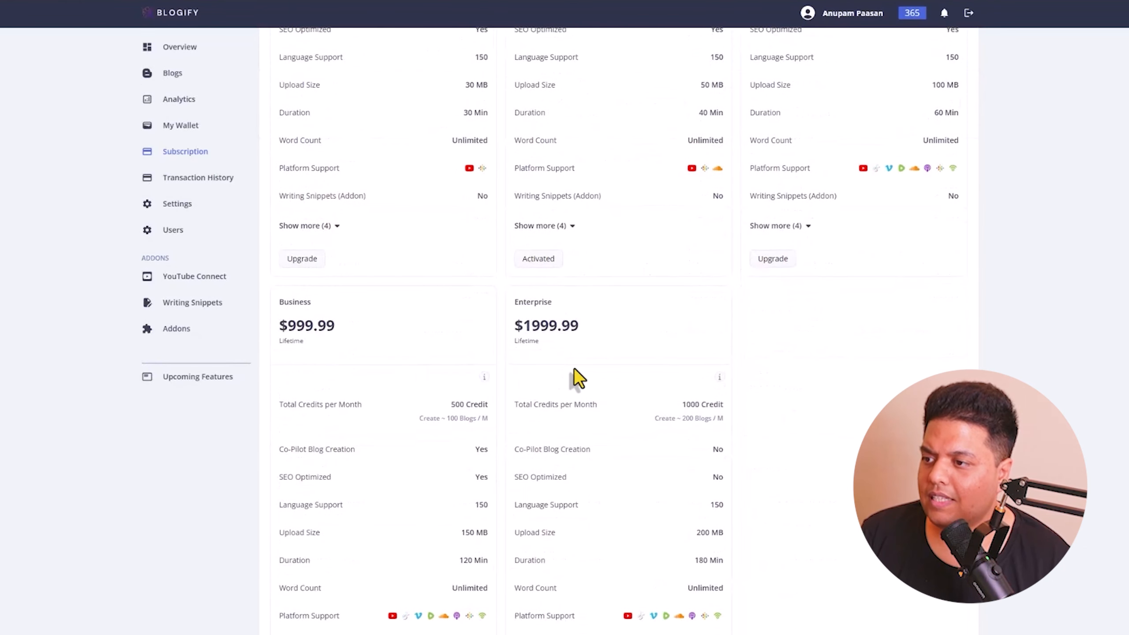
scroll(573, 374, up, 8)
scroll(554, 277, down, 3)
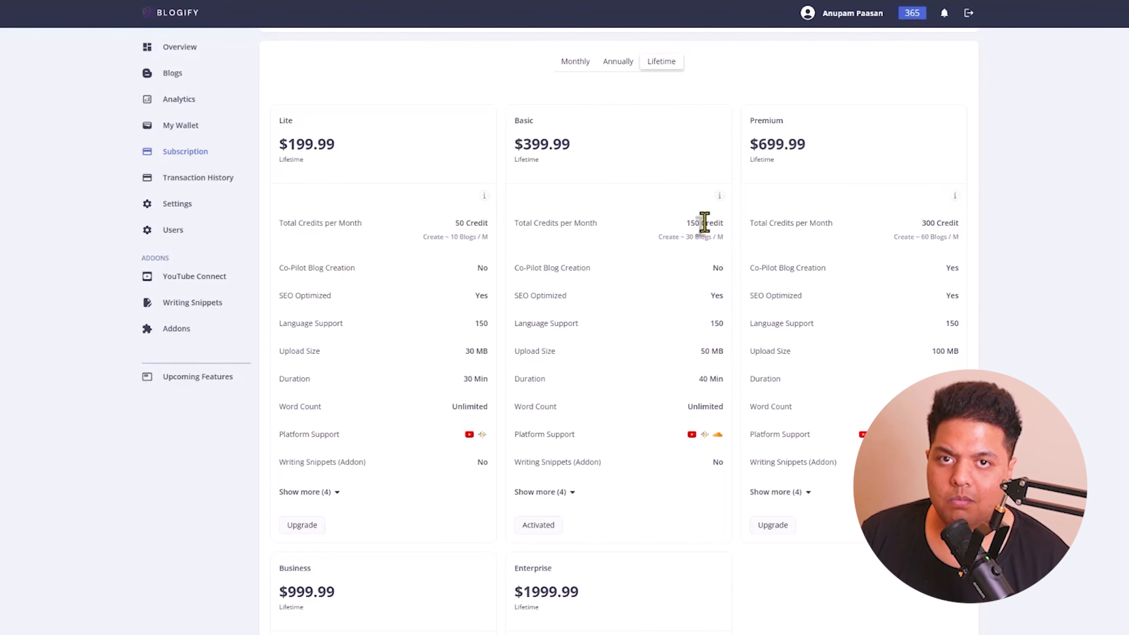
scroll(578, 217, up, 3)
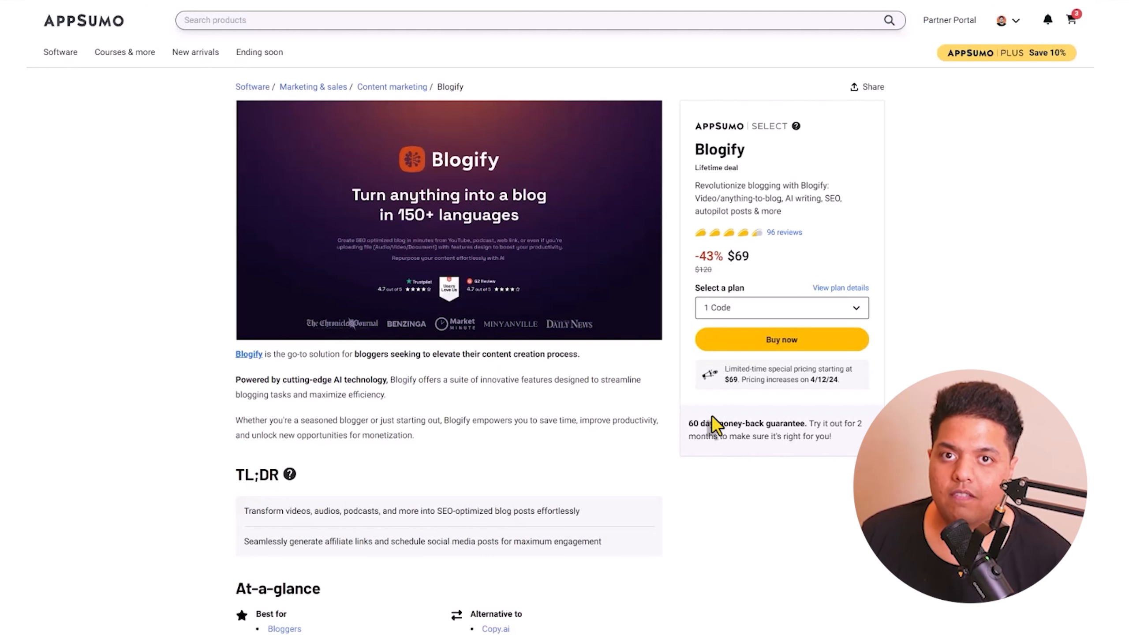
Check the code options of the Blogify lifetime deal on AppSumo and go through to its plans and features.
click(778, 310)
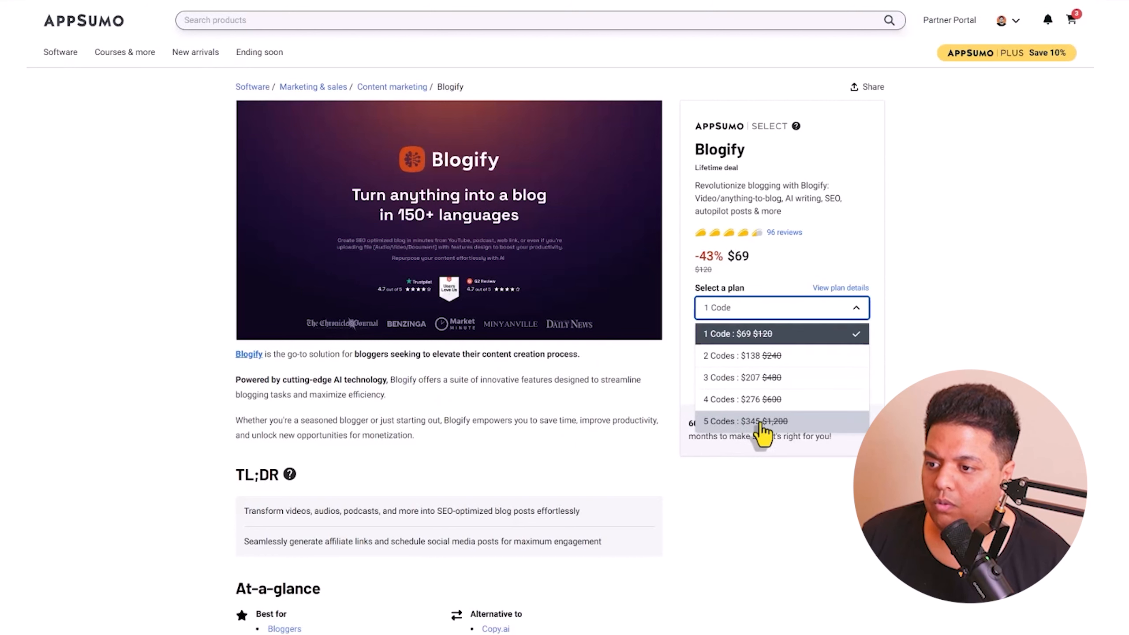
click(745, 314)
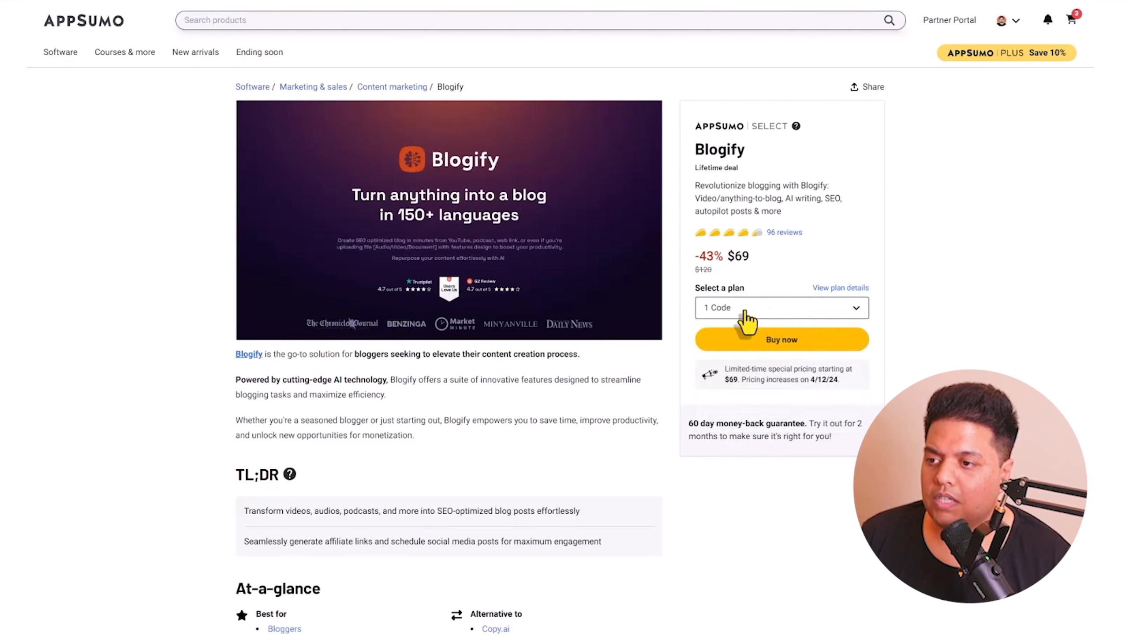
scroll(454, 333, down, 15)
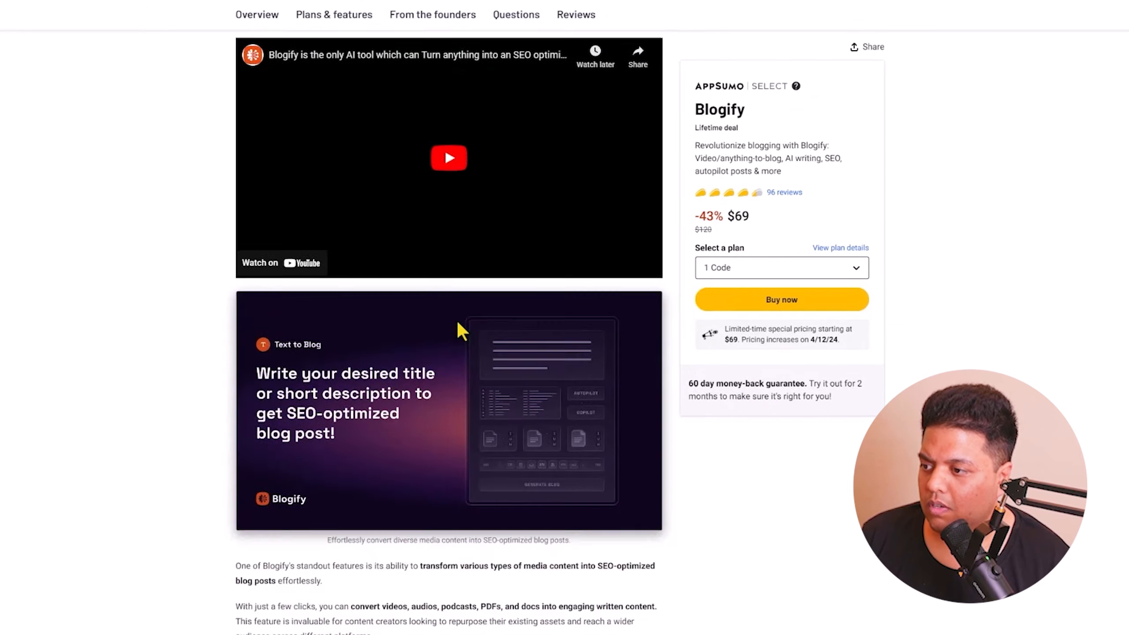
scroll(458, 324, down, 20)
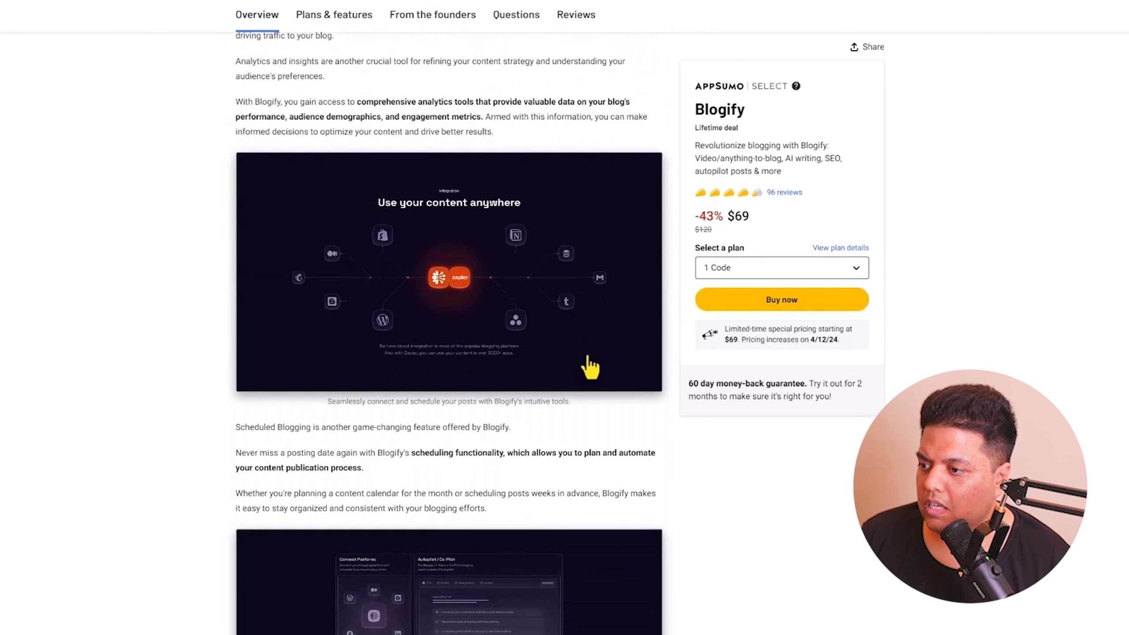
scroll(590, 368, down, 20)
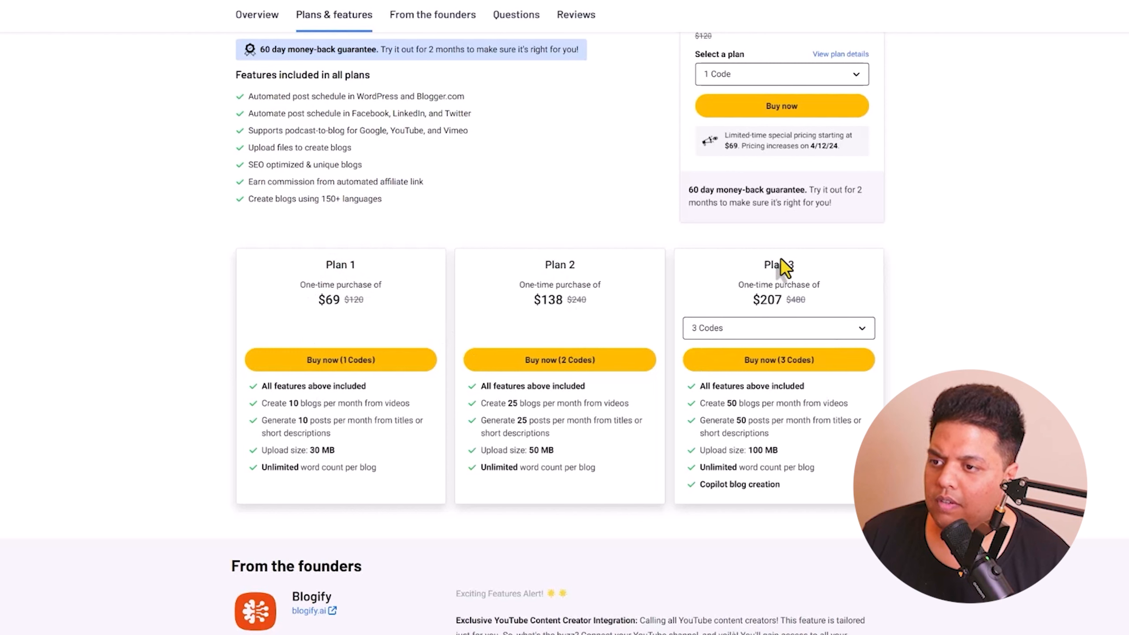
Compare the 5 Codes and 3 Codes tiers of the Blogify deal on the third plan card.
click(775, 335)
click(738, 397)
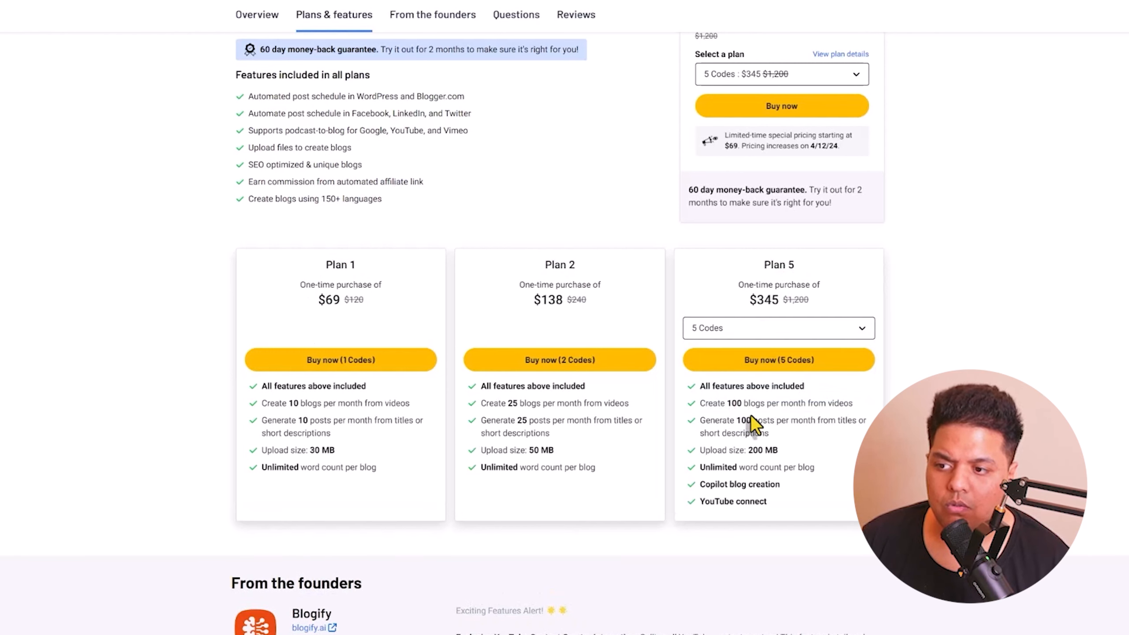
click(728, 331)
click(735, 353)
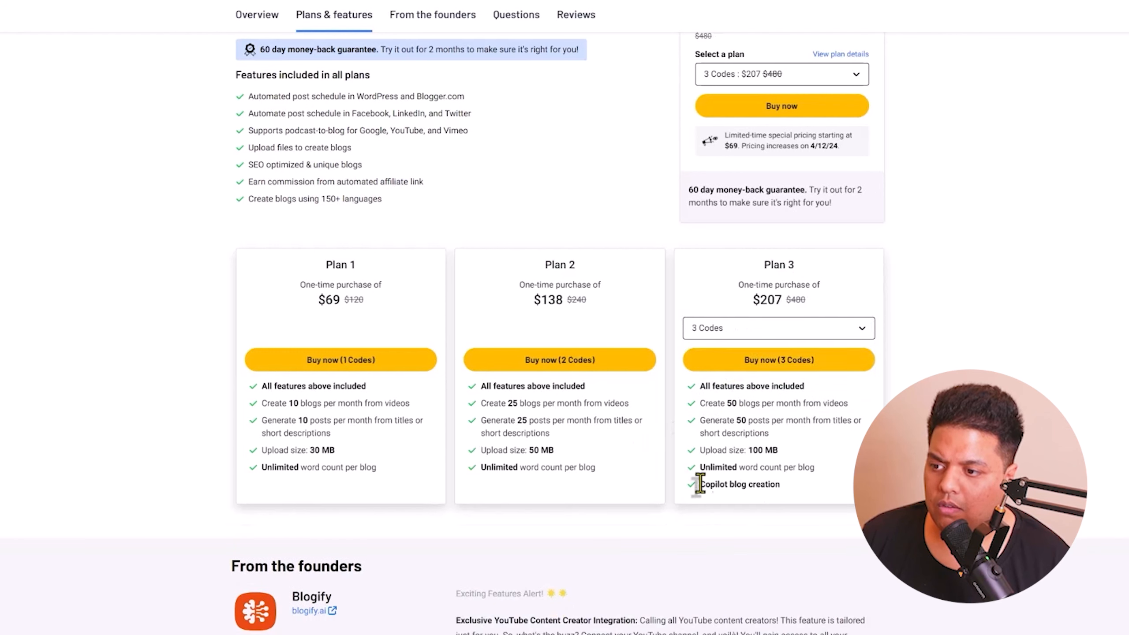
click(747, 334)
click(739, 399)
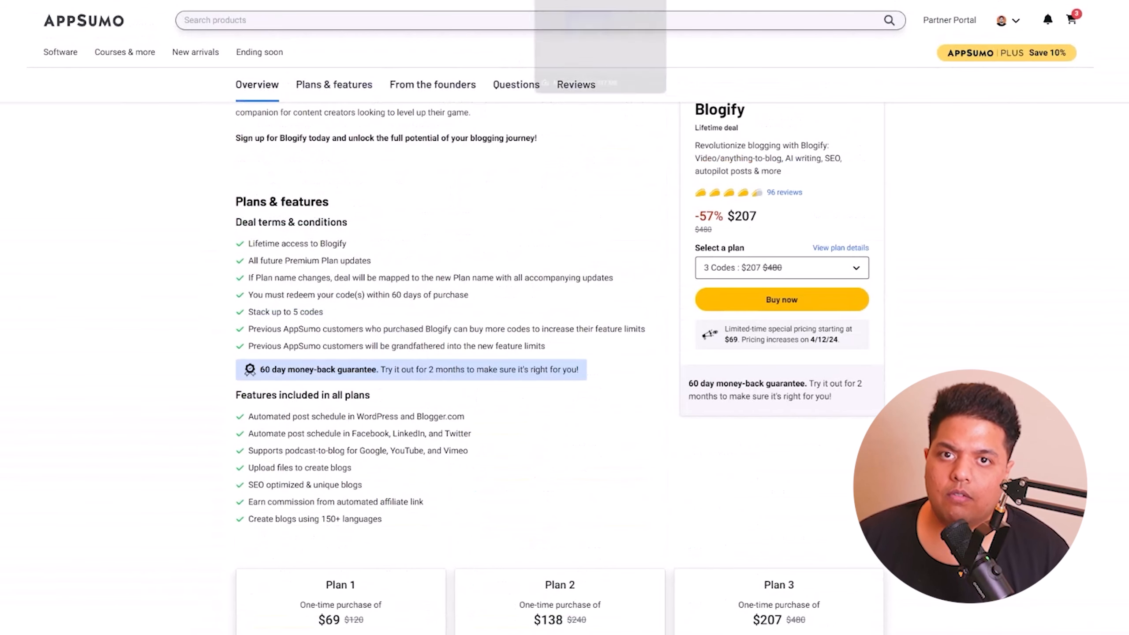
Open the NeuronWriter deal on AppSumo and check the prices of its code options.
click(600, 1)
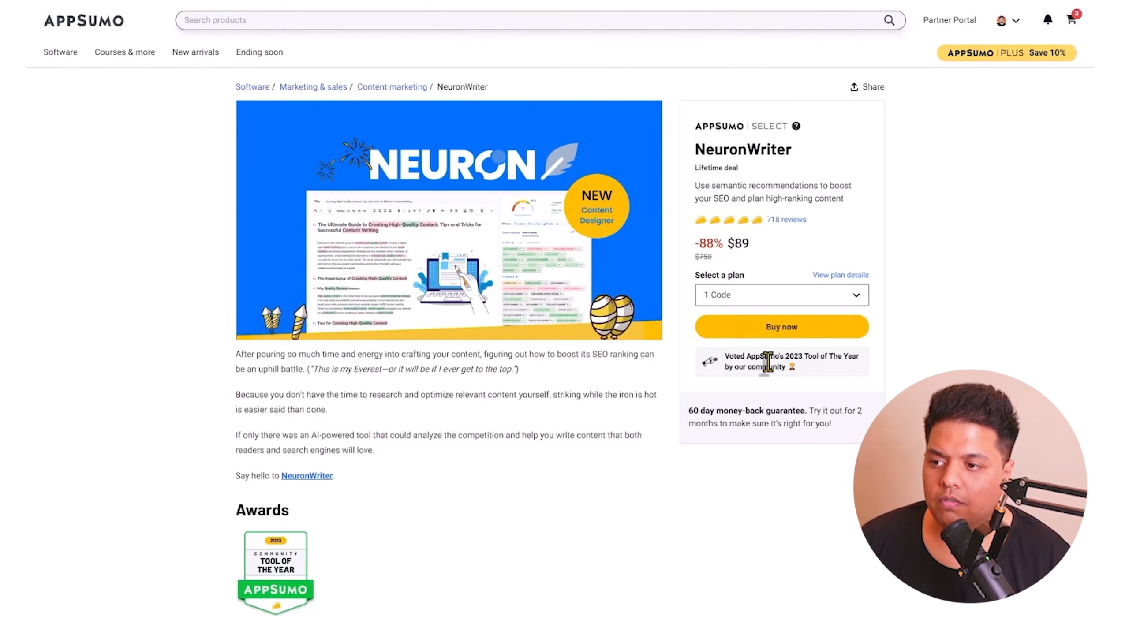
scroll(391, 404, up, 3)
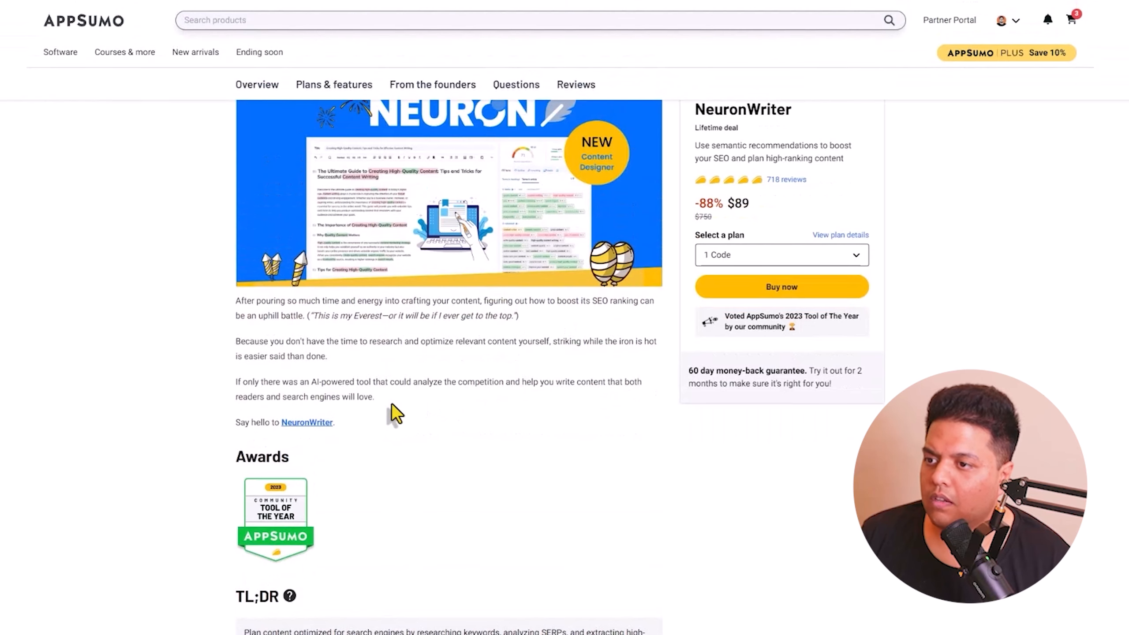
scroll(392, 403, up, 2)
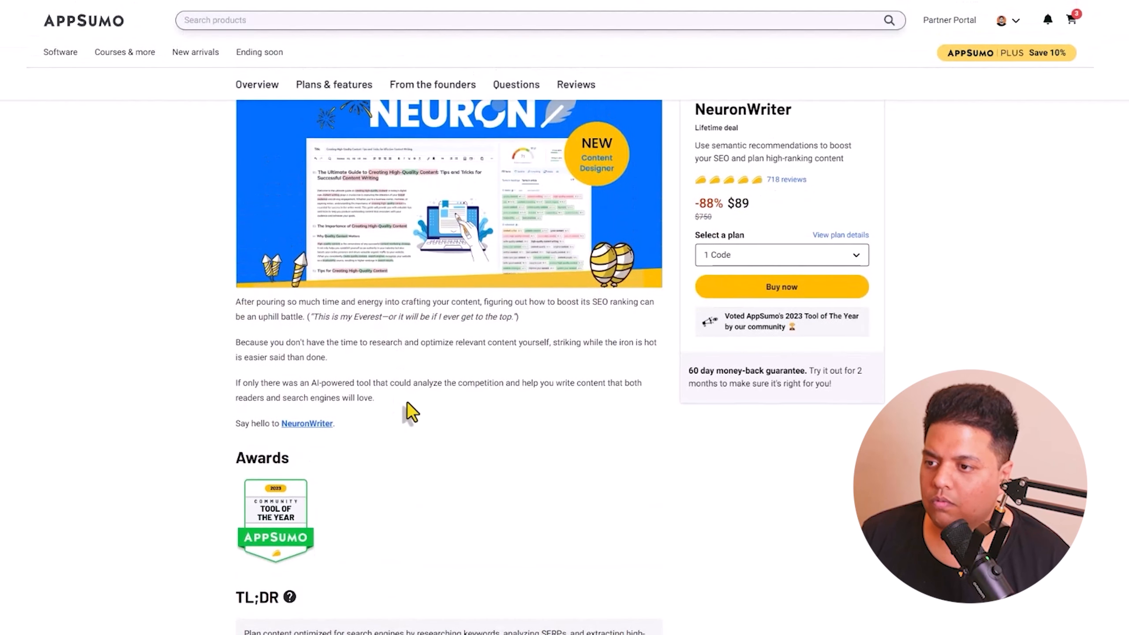
scroll(411, 411, up, 2)
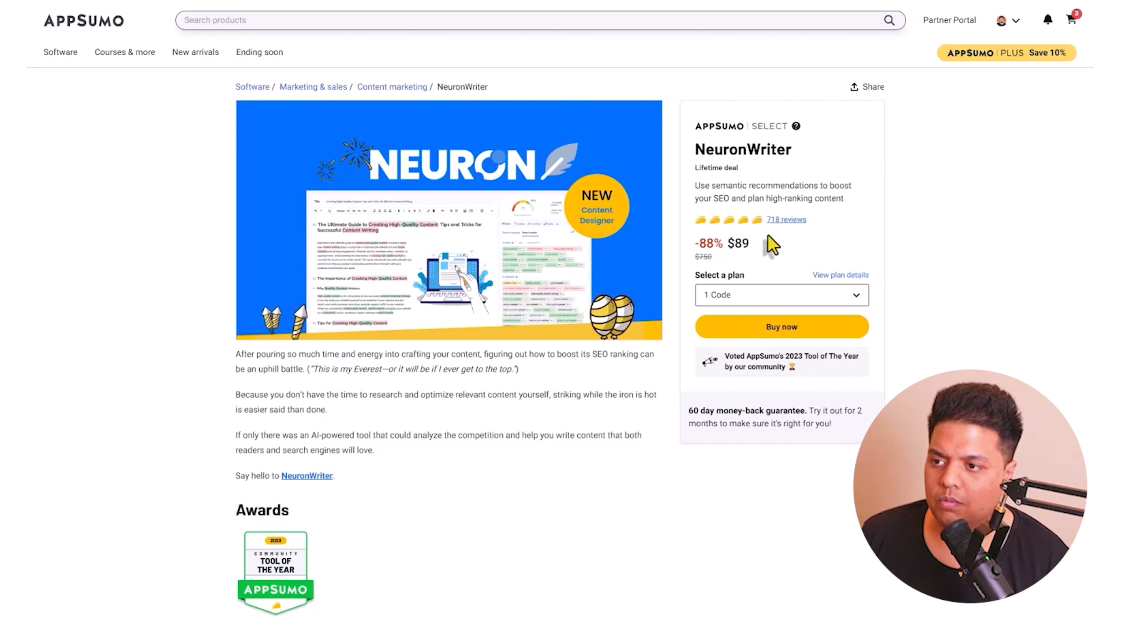
click(735, 297)
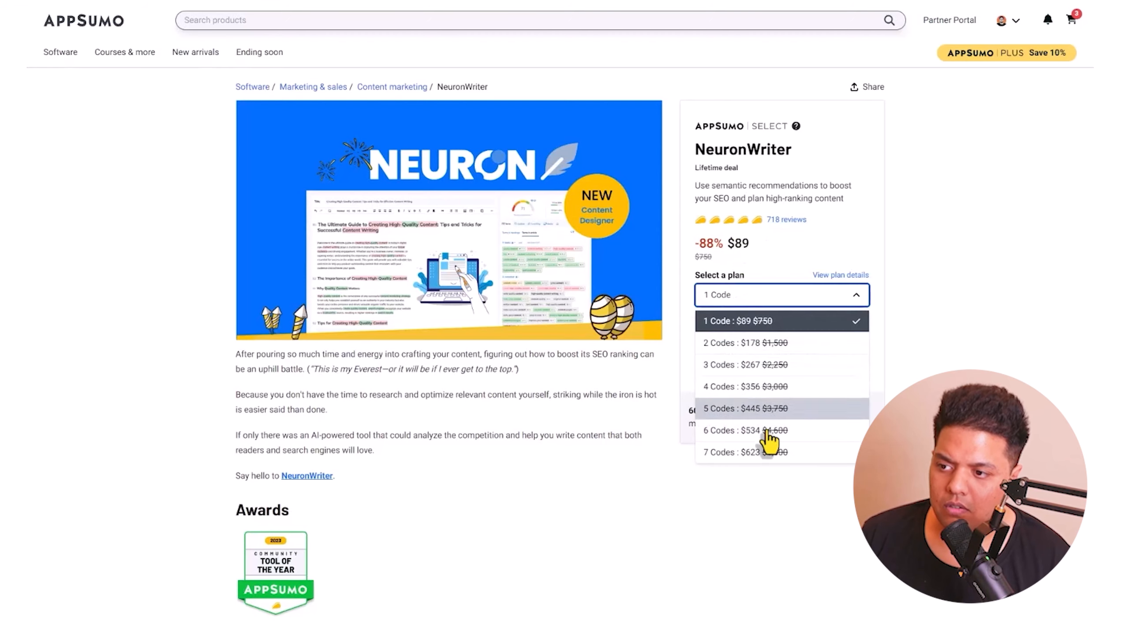
click(775, 303)
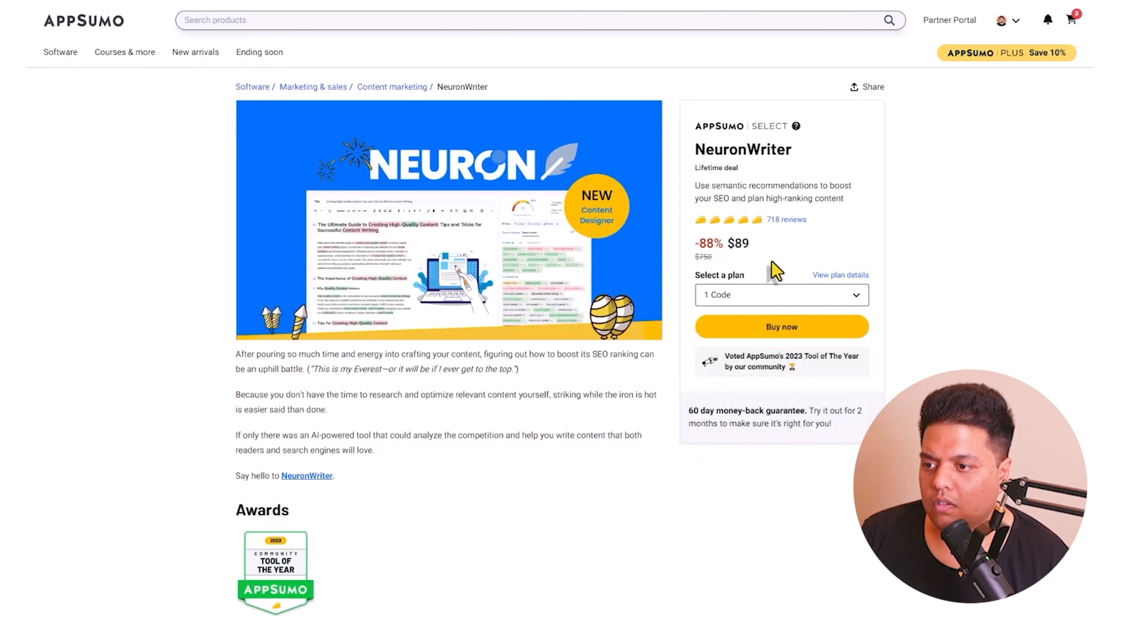